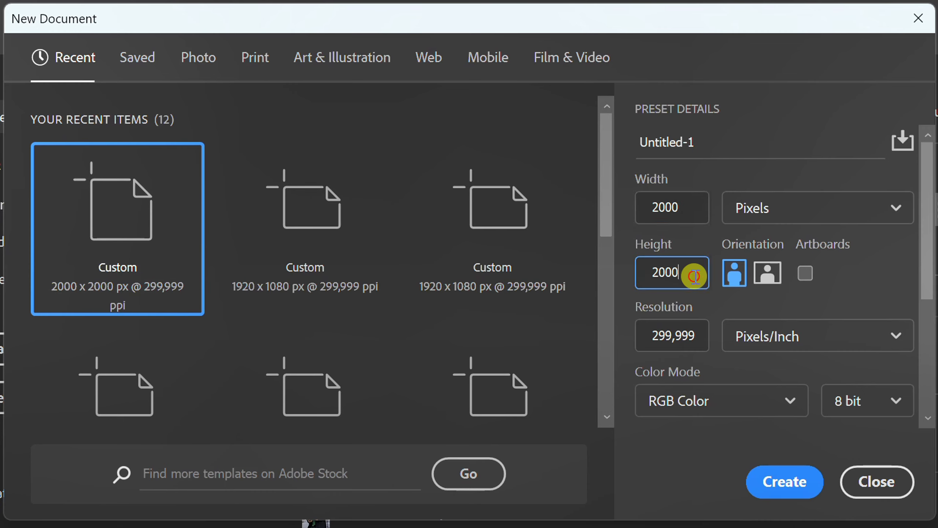
# Create the 2000 x 2000 px document, then open the photo pexels-blitzboy-1040881
pyautogui.click(790, 480)
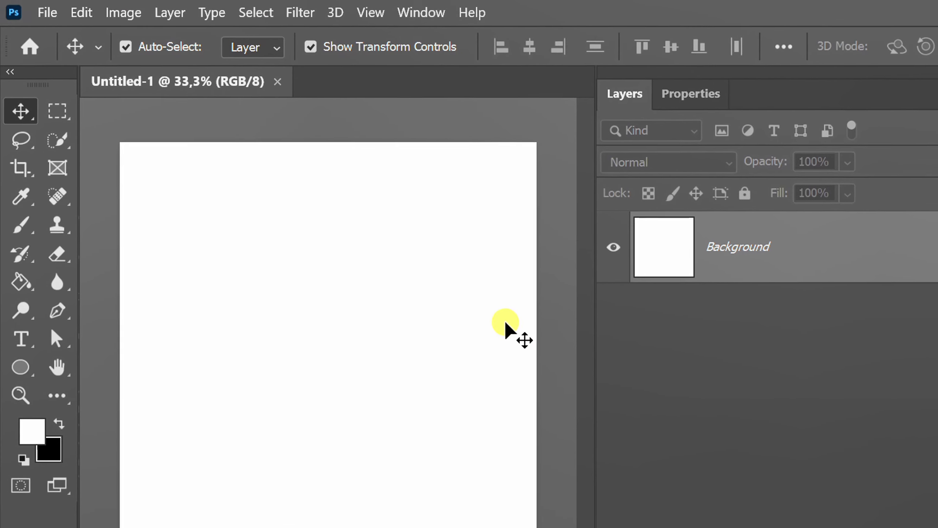
pyautogui.click(45, 12)
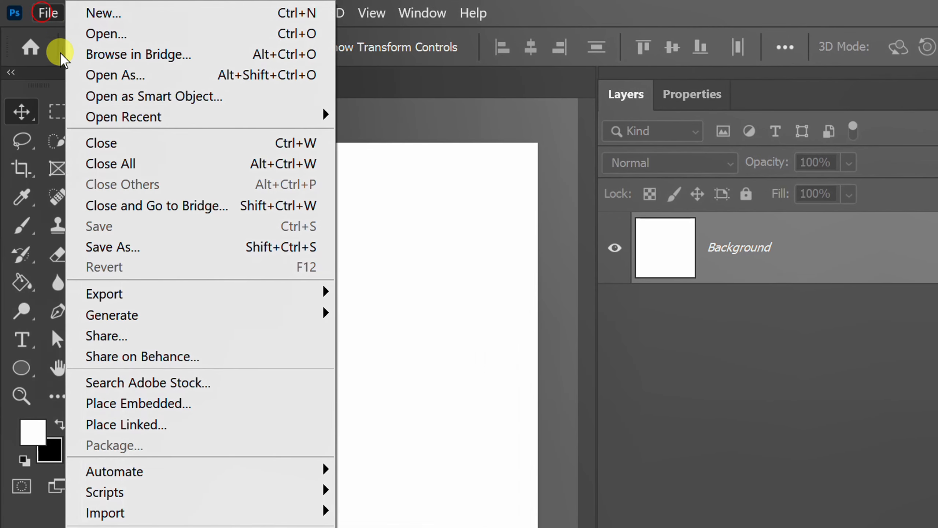
pyautogui.click(180, 34)
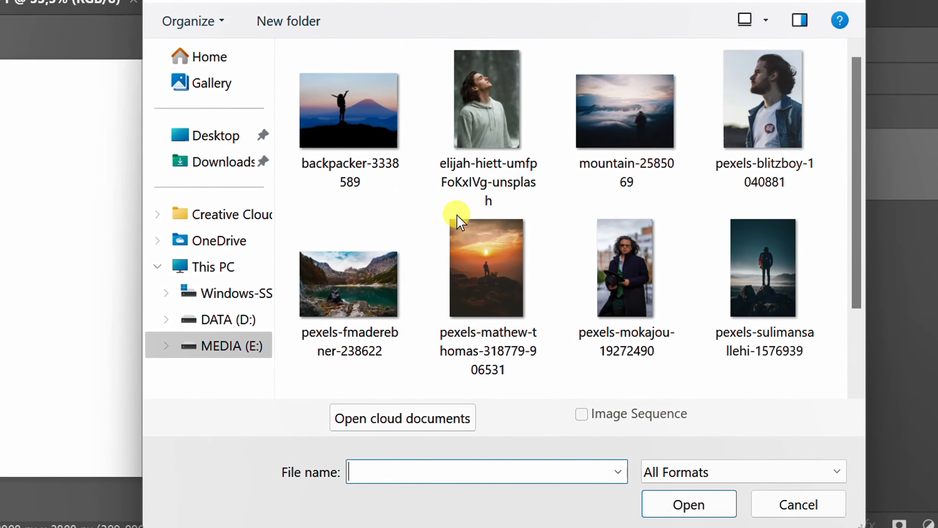
pyautogui.click(786, 82)
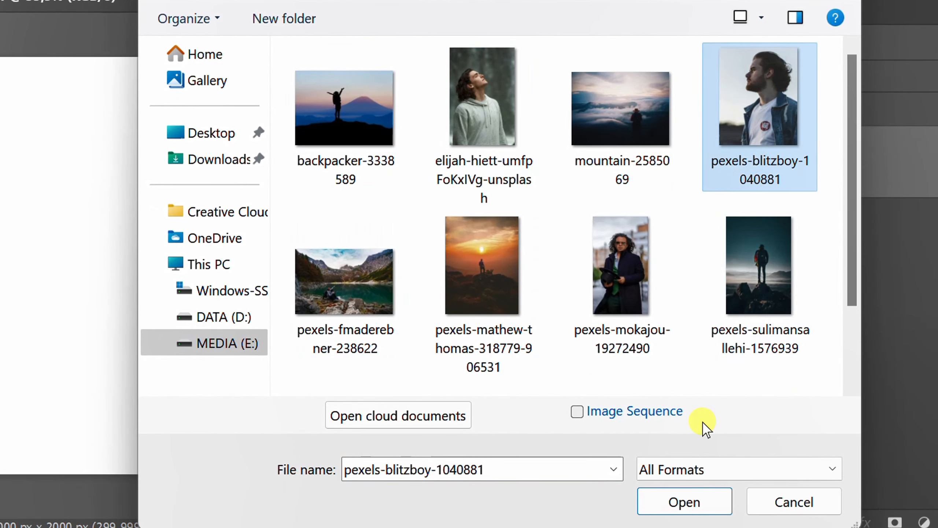
pyautogui.click(683, 502)
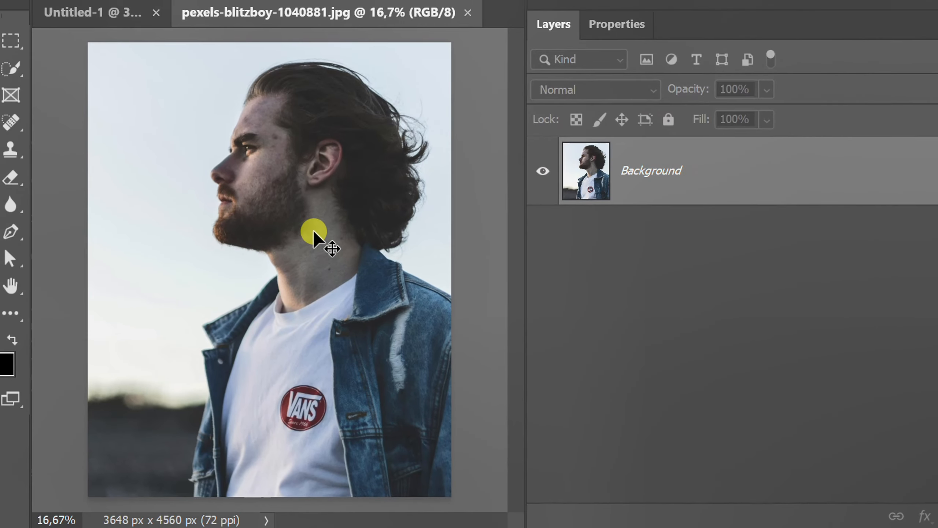
# Crop the photo with the Crop Tool, trimming the bottom and left edges, and commit the crop
pyautogui.click(21, 96)
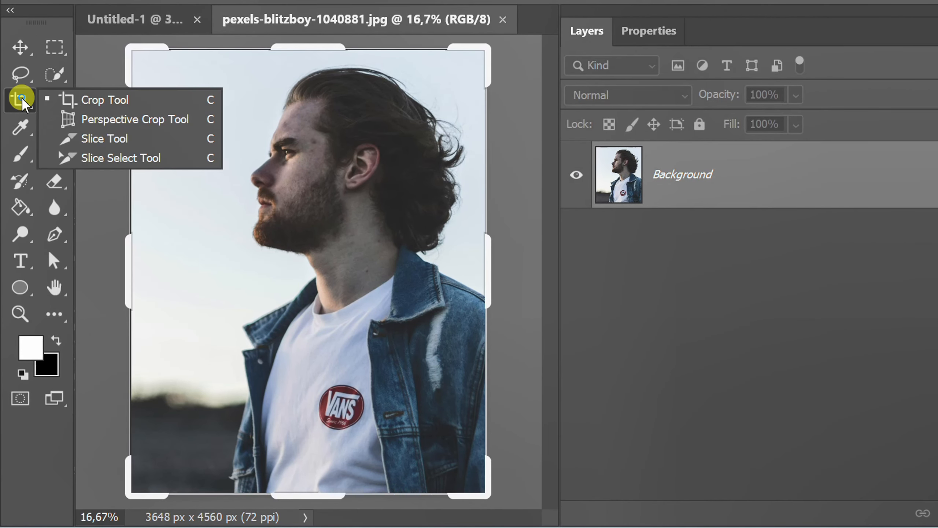
pyautogui.click(92, 99)
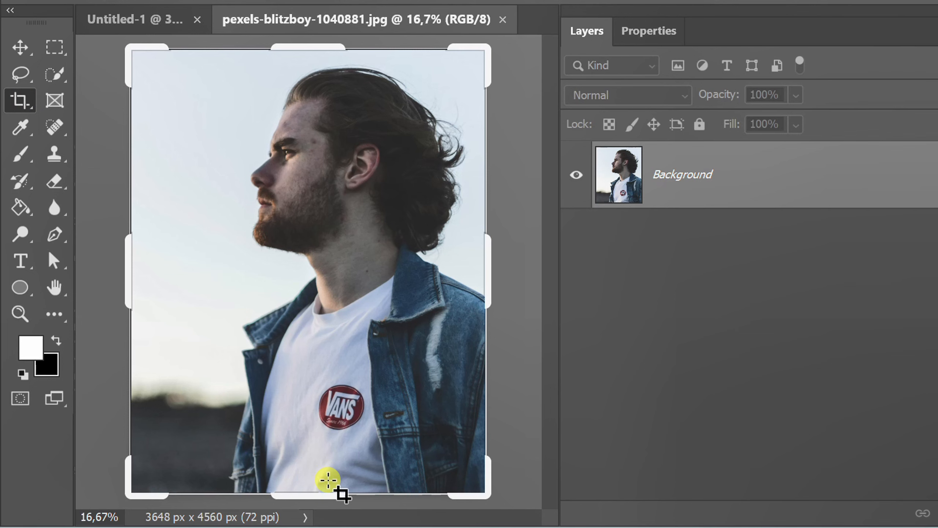
pyautogui.moveTo(321, 495); pyautogui.dragTo(329, 446)
pyautogui.moveTo(136, 244); pyautogui.dragTo(172, 255)
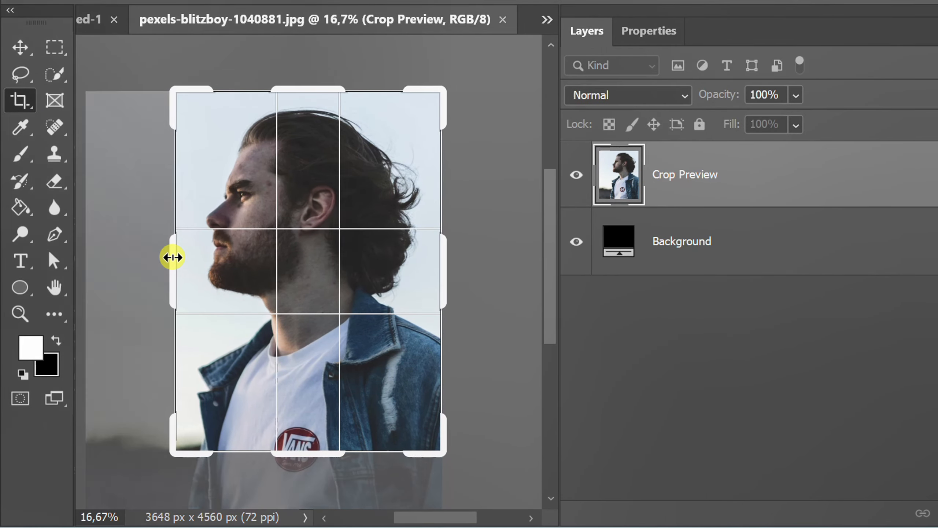
pyautogui.press('Return')
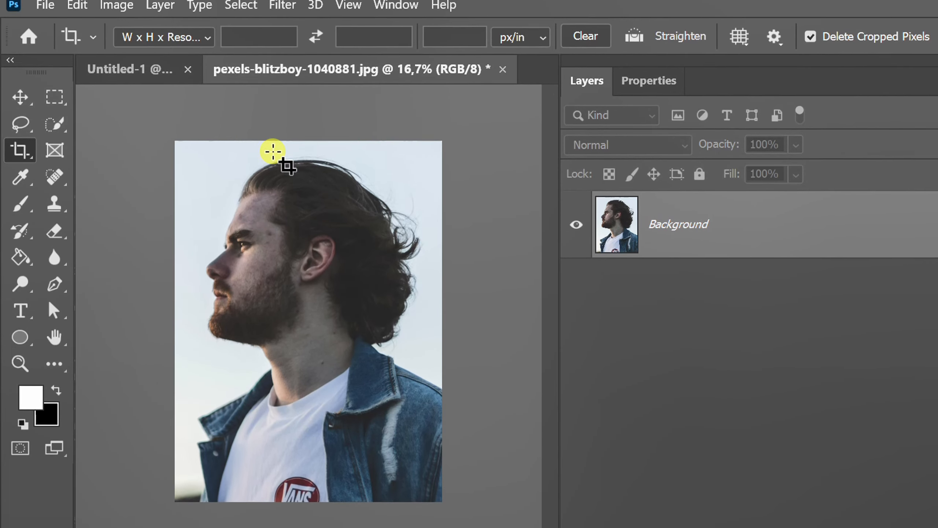
# Open Select and Mask, switch its view mode to On White, and run Select Subject
pyautogui.click(241, 5)
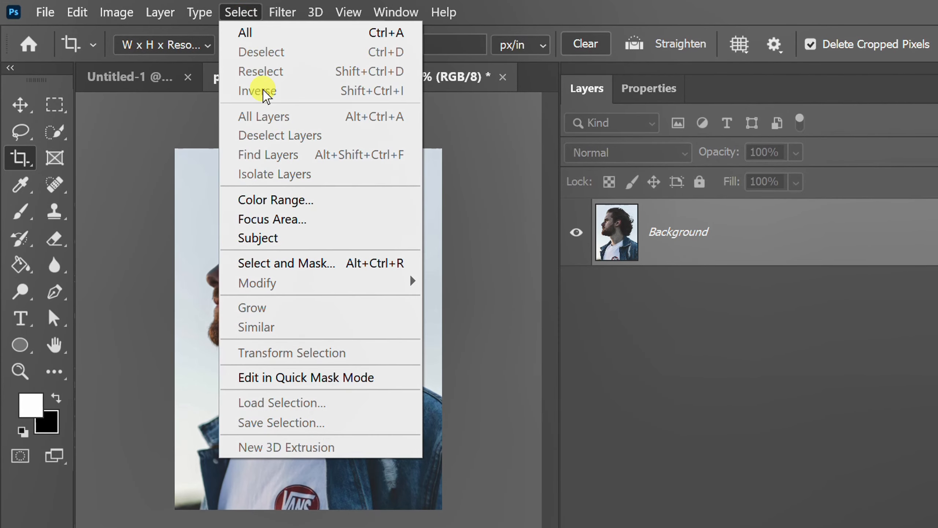
pyautogui.click(304, 262)
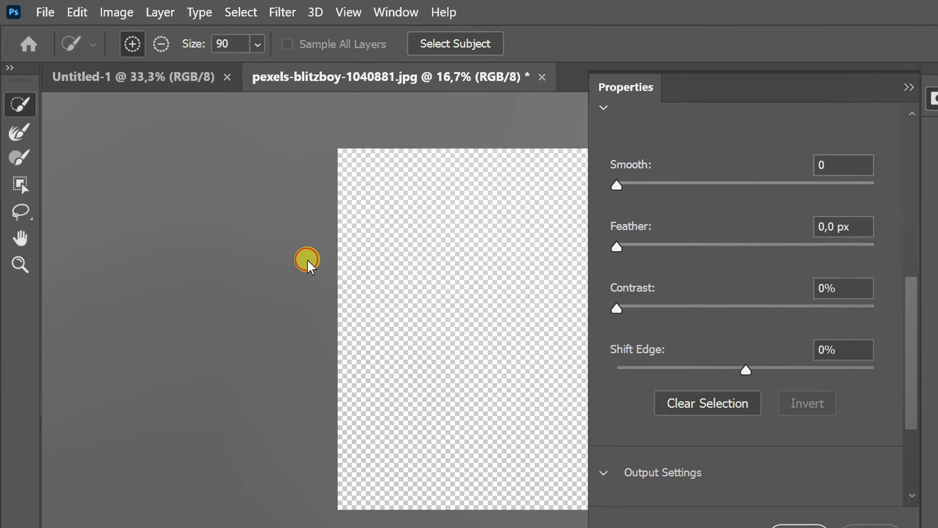
pyautogui.moveTo(911, 370); pyautogui.dragTo(924, 188)
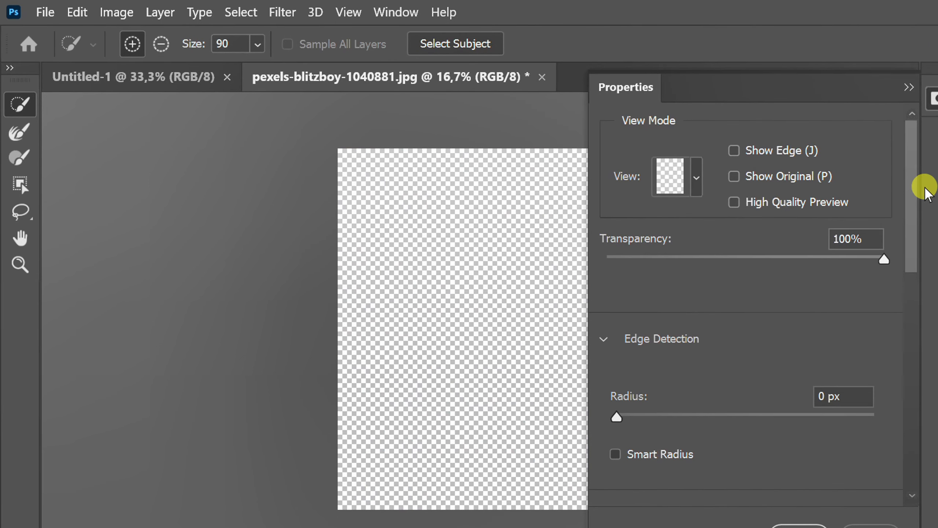
pyautogui.click(696, 175)
pyautogui.click(632, 391)
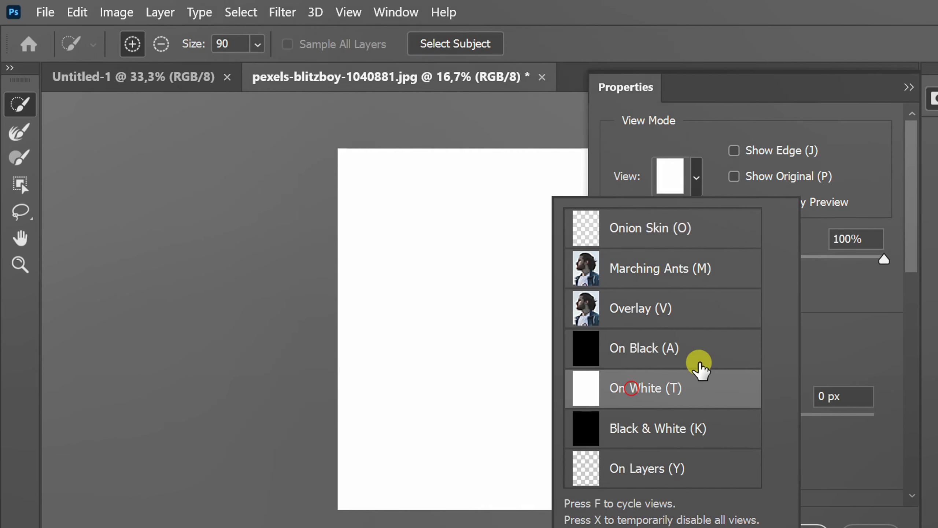
pyautogui.click(826, 298)
pyautogui.click(440, 43)
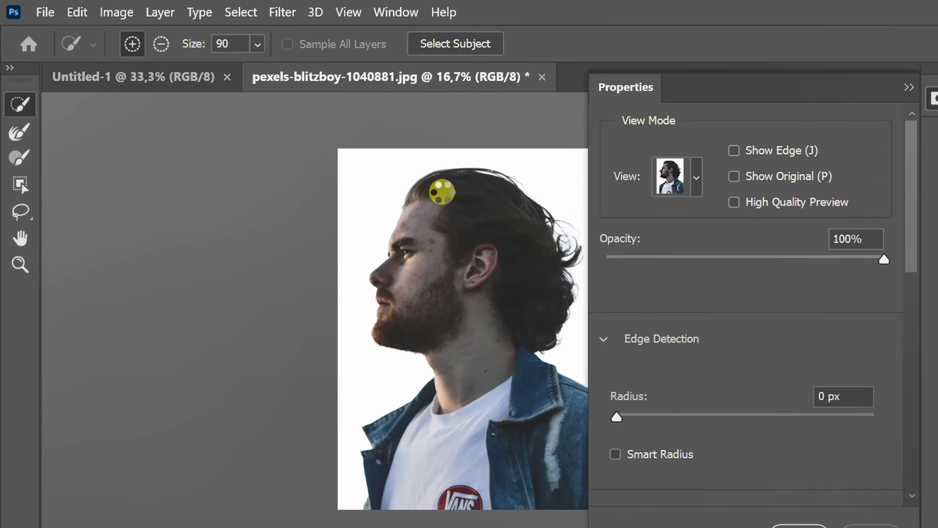
# Enable Decontaminate Colors at 100% and output the selection to a New Layer
pyautogui.moveTo(917, 185); pyautogui.dragTo(927, 373)
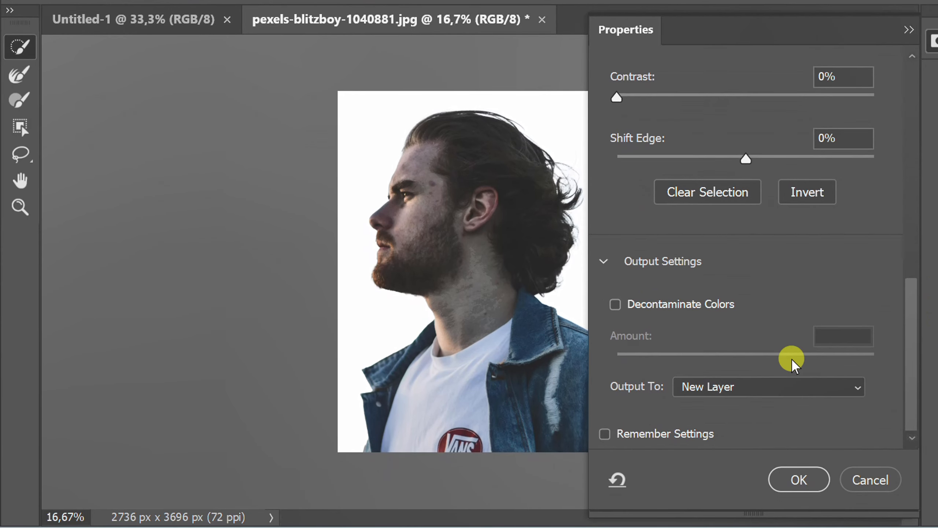
pyautogui.click(614, 305)
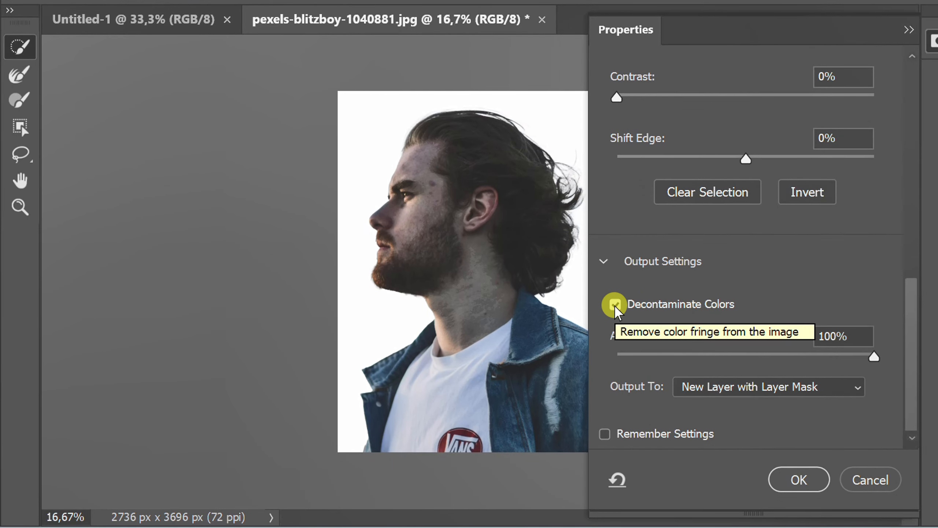
pyautogui.click(816, 388)
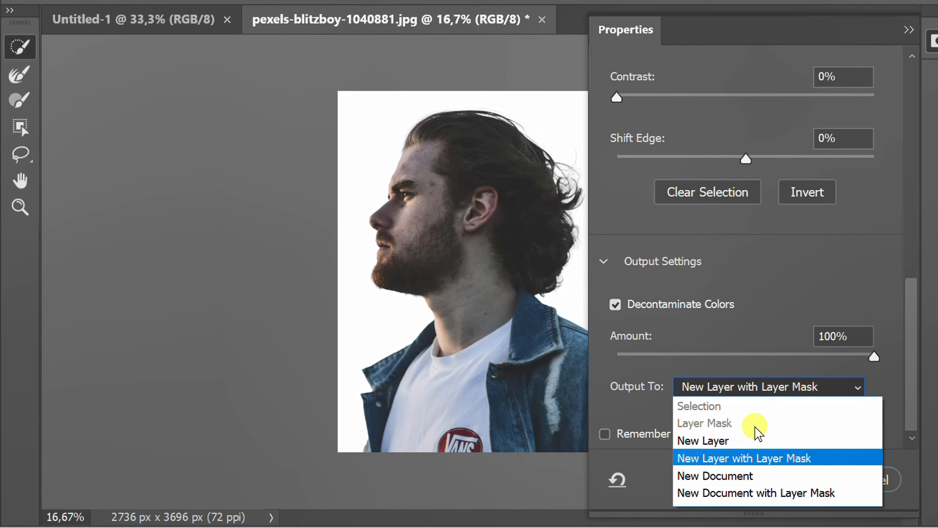
pyautogui.click(748, 443)
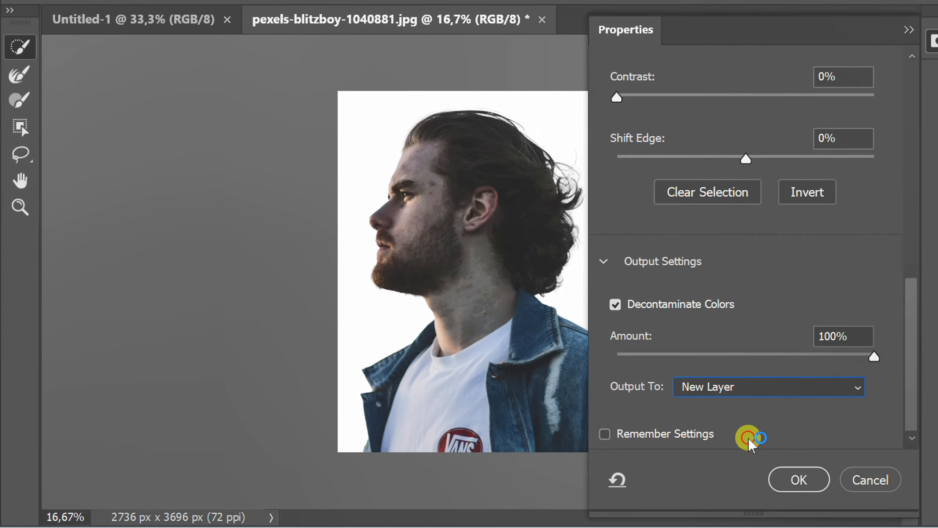
pyautogui.click(798, 479)
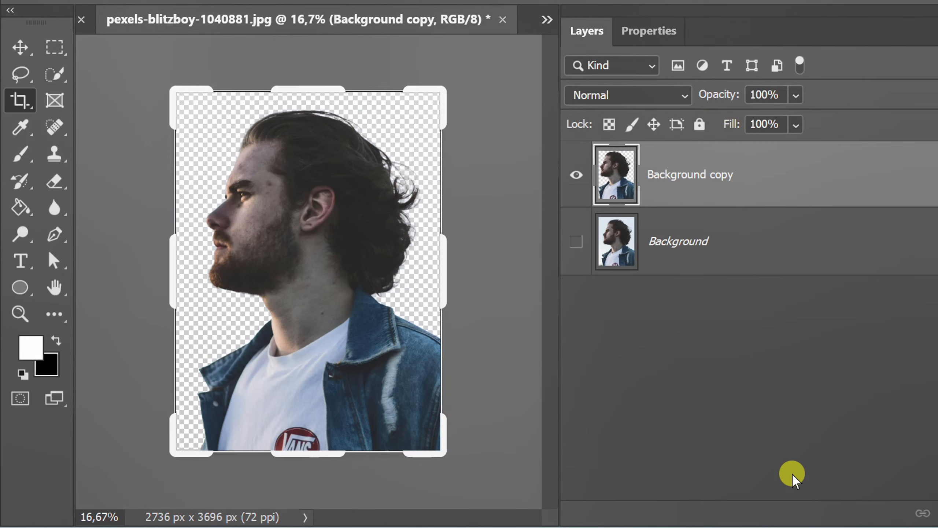
# Drag the cut-out layer into the Untitled-1 square document
pyautogui.click(13, 47)
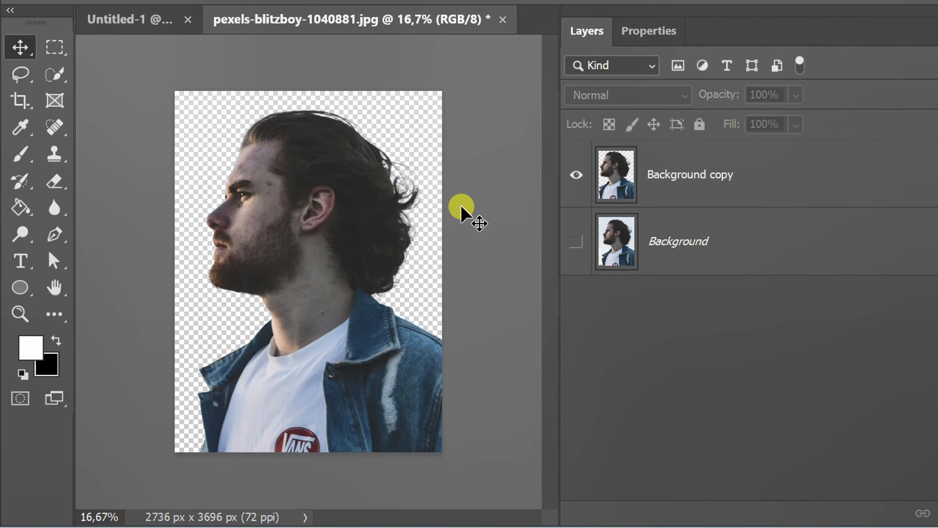
pyautogui.moveTo(320, 219); pyautogui.dragTo(144, 28)
pyautogui.moveTo(229, 137); pyautogui.dragTo(317, 268)
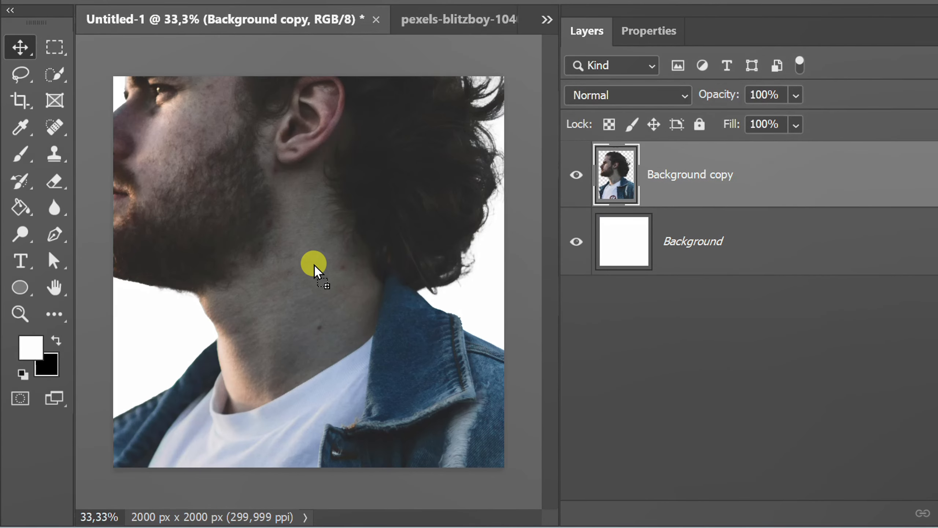
# Scale the cut-out down with Free Transform so the whole figure fits inside the square canvas
pyautogui.hotkey('ctrl', 't')
pyautogui.hotkey('ctrl', '0')
pyautogui.moveTo(313, 443); pyautogui.dragTo(300, 352)
pyautogui.hotkey('ctrl', '+')
pyautogui.hotkey('ctrl', '+')
pyautogui.moveTo(291, 270)
pyautogui.mouseDown()
pyautogui.moveTo(289, 292)
pyautogui.moveTo(300, 282)
pyautogui.mouseUp()
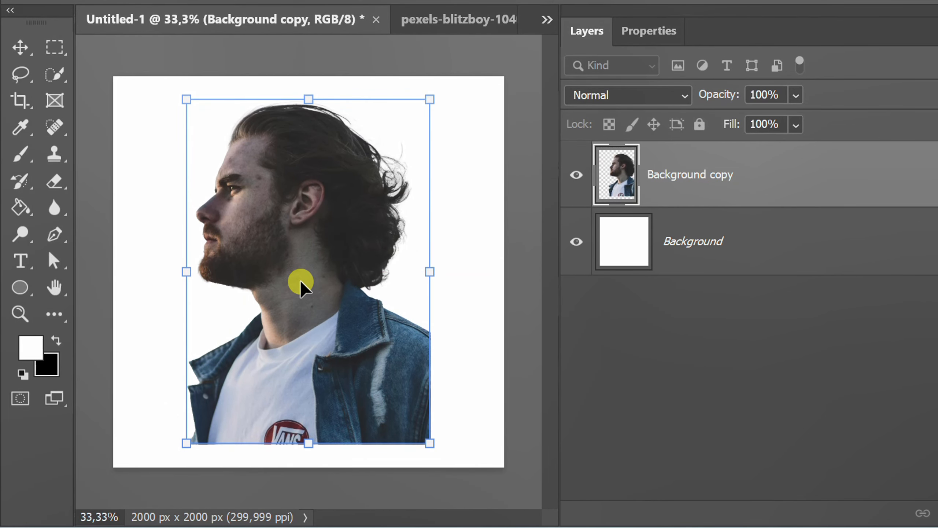
# Load the cut-out layer as a selection and add a Gradient Fill adjustment layer masked to it
pyautogui.press('ctrl')
pyautogui.keyDown('ctrl'); pyautogui.click(591, 203); pyautogui.keyUp('ctrl')
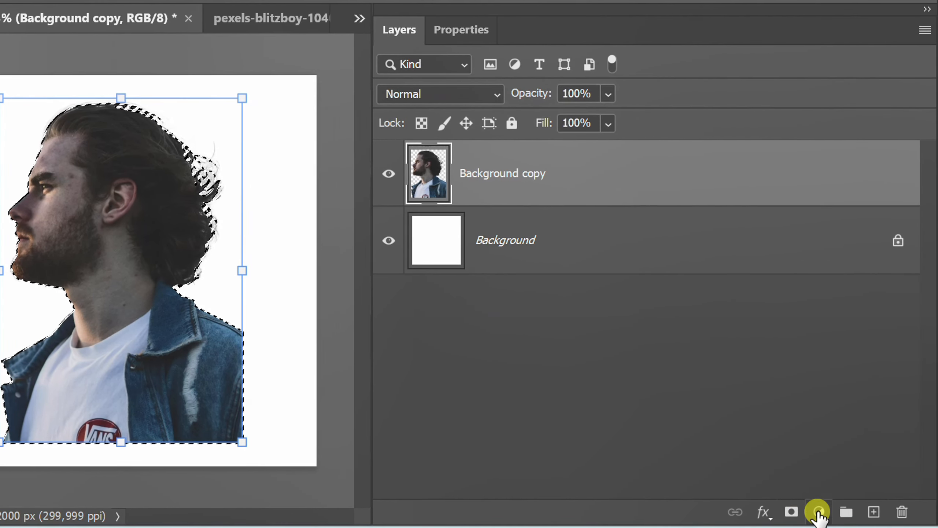
pyautogui.click(817, 512)
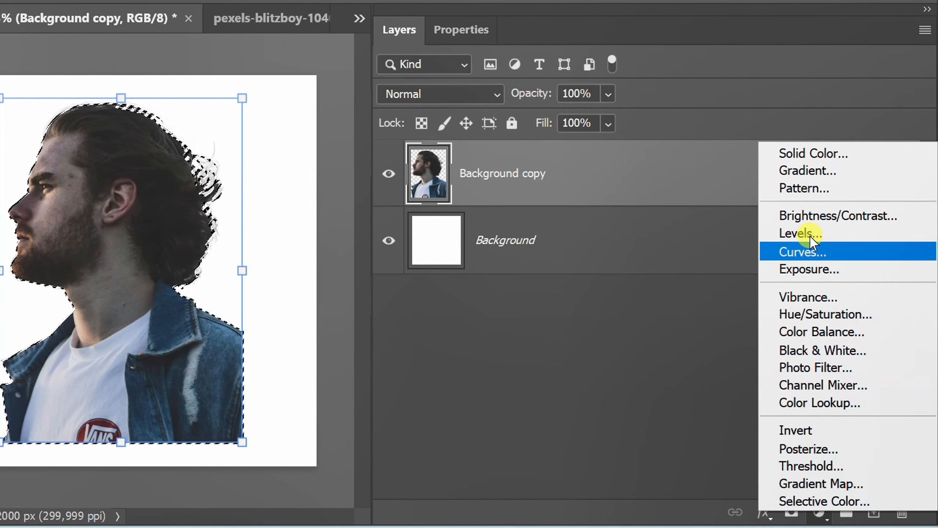
pyautogui.click(845, 171)
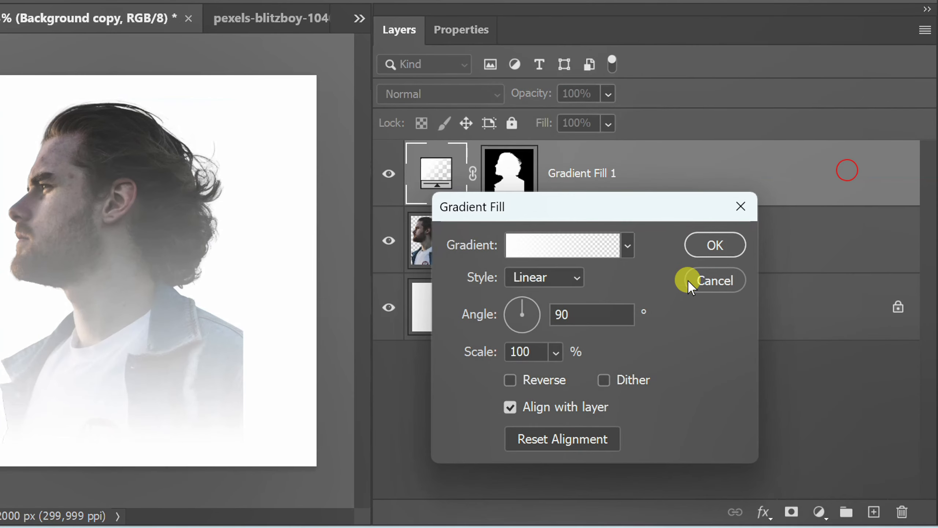
# Set the gradient fill angle to 155°
pyautogui.doubleClick(586, 316)
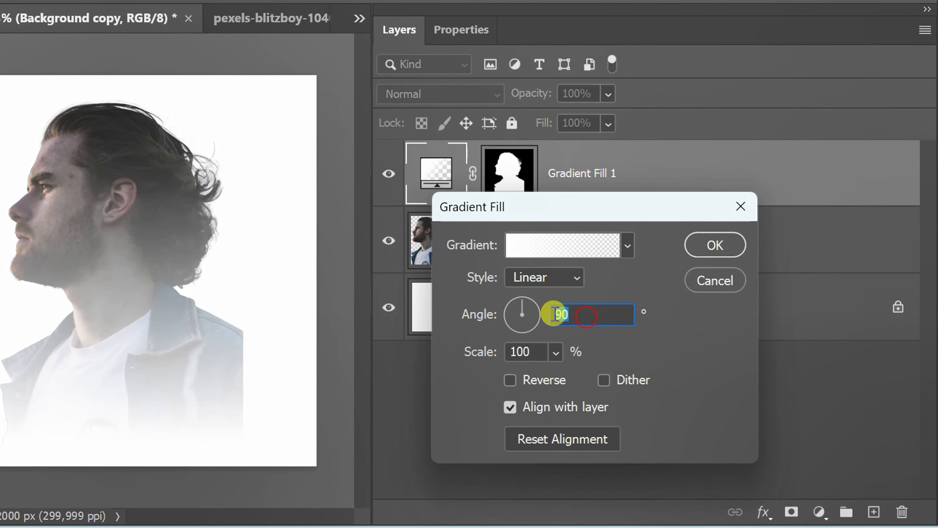
pyautogui.write('155')
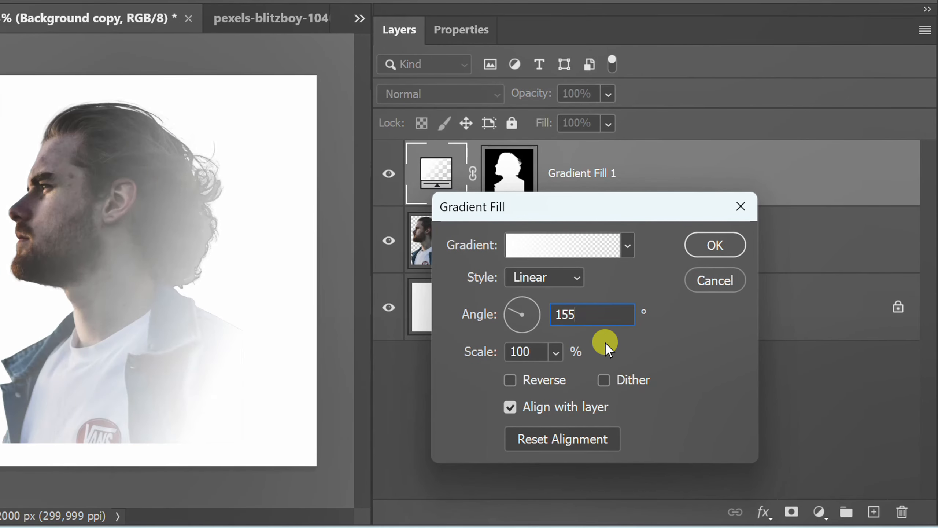
pyautogui.doubleClick(590, 319)
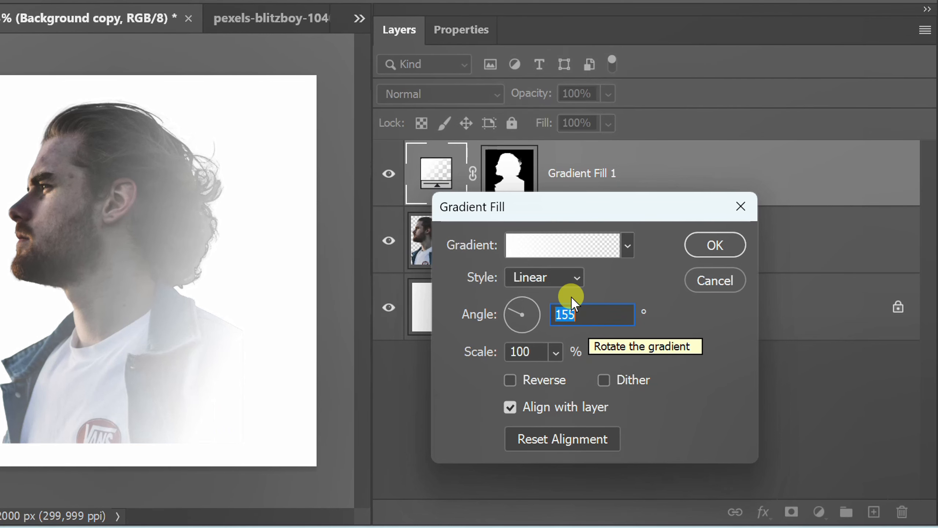
# Open the gradient editor and set the left color stop to black (#000000)
pyautogui.click(553, 246)
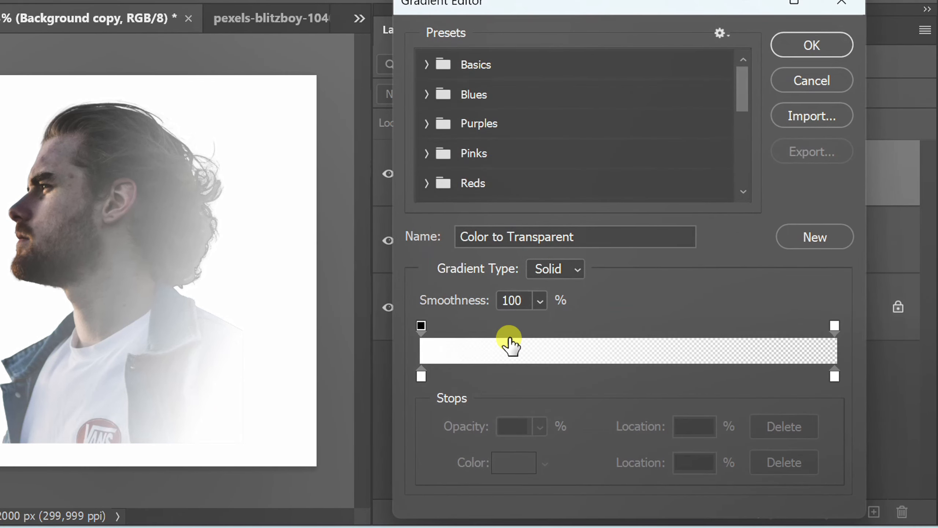
pyautogui.doubleClick(421, 379)
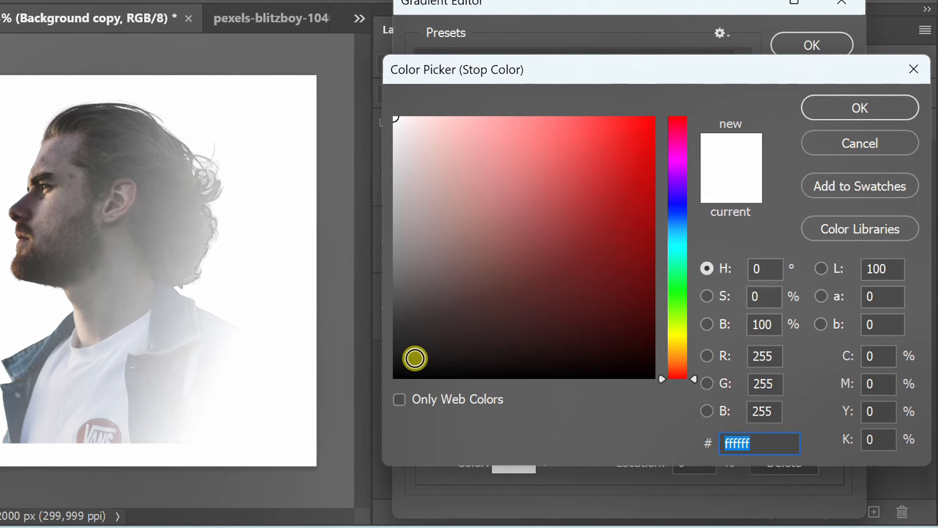
pyautogui.moveTo(414, 360); pyautogui.dragTo(383, 387)
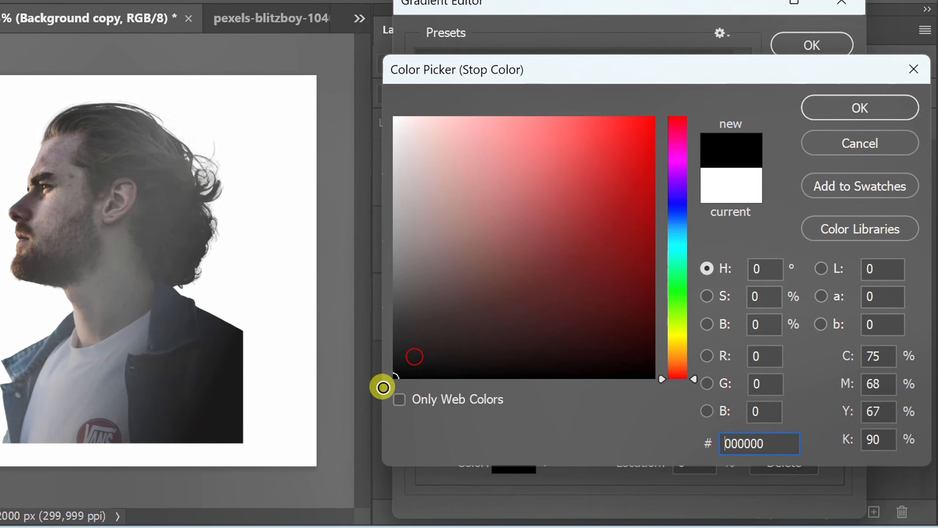
pyautogui.click(827, 118)
# Set the right color stop of the gradient to black as well
pyautogui.doubleClick(834, 376)
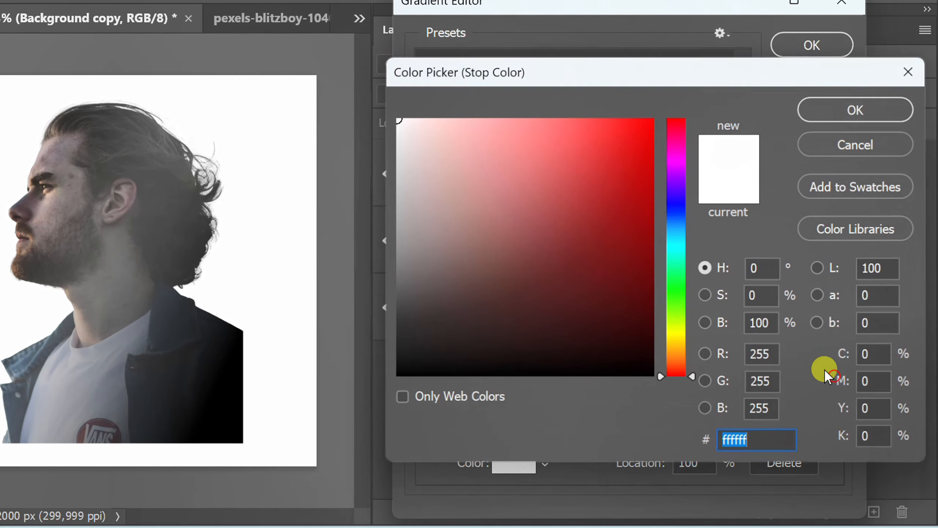
pyautogui.moveTo(525, 272); pyautogui.dragTo(408, 365)
pyautogui.click(813, 107)
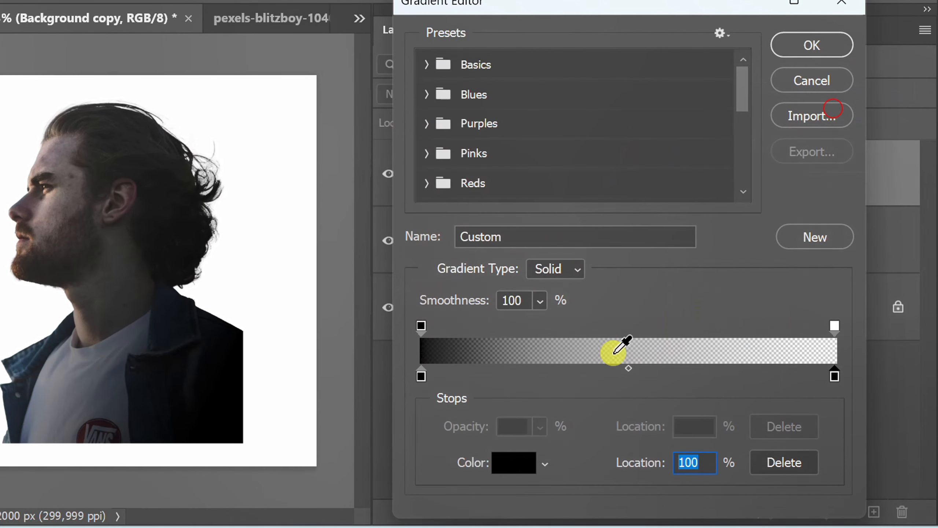
# Move the first color stop to 95% and the left opacity stop to 55% in the gradient, and confirm both dialogs
pyautogui.moveTo(420, 378); pyautogui.dragTo(815, 372)
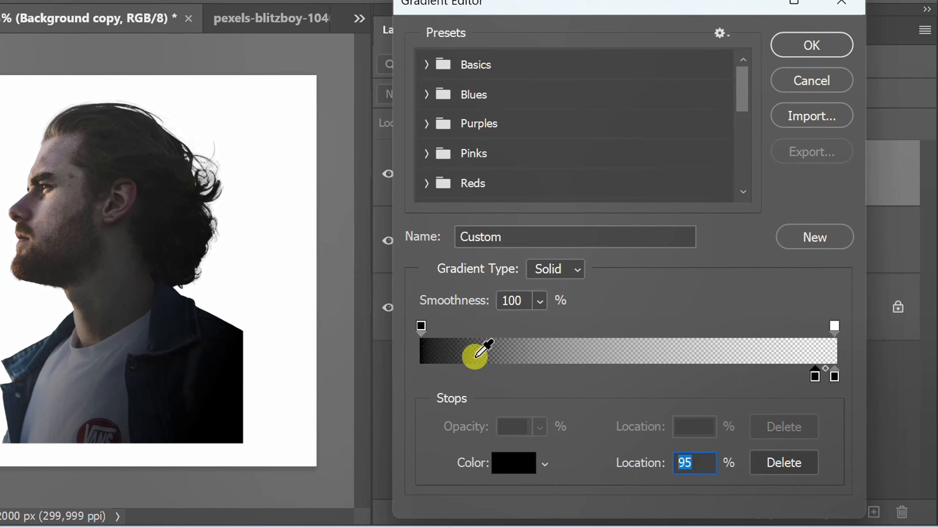
pyautogui.moveTo(421, 324); pyautogui.dragTo(674, 324)
pyautogui.doubleClick(704, 425)
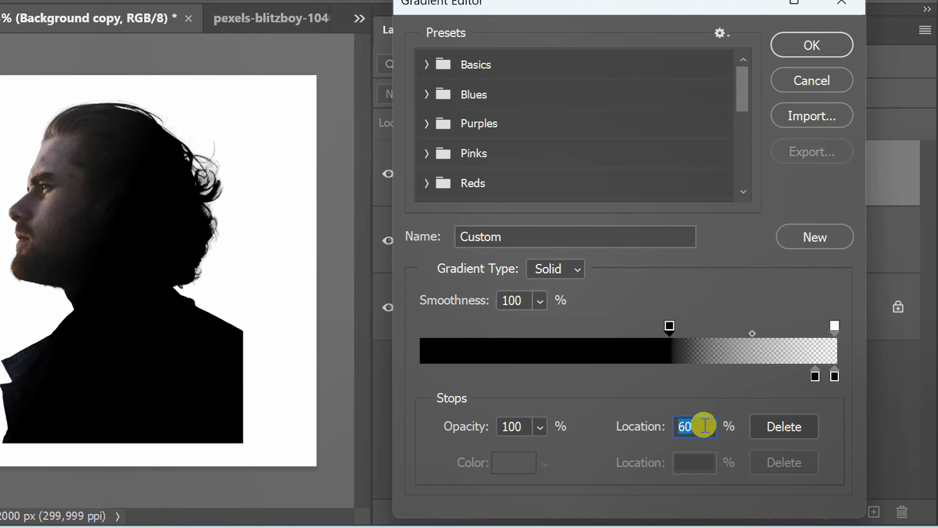
pyautogui.press('Up')
pyautogui.press('Up')
pyautogui.press('Up')
pyautogui.press('Up')
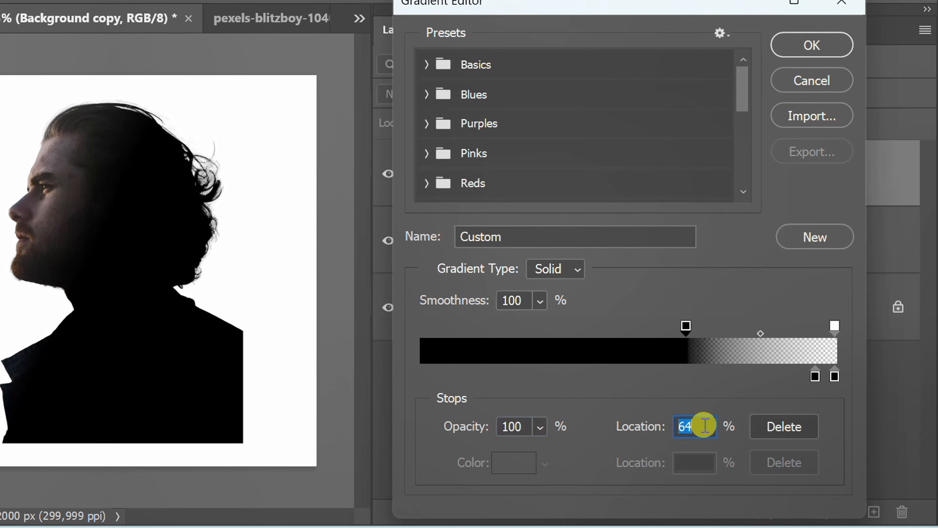
pyautogui.press('Down')
pyautogui.press('Down')
pyautogui.press('Down')
pyautogui.press('Down')
pyautogui.press('Down')
pyautogui.press('Down')
pyautogui.press('Down')
pyautogui.press('Down')
pyautogui.press('Down')
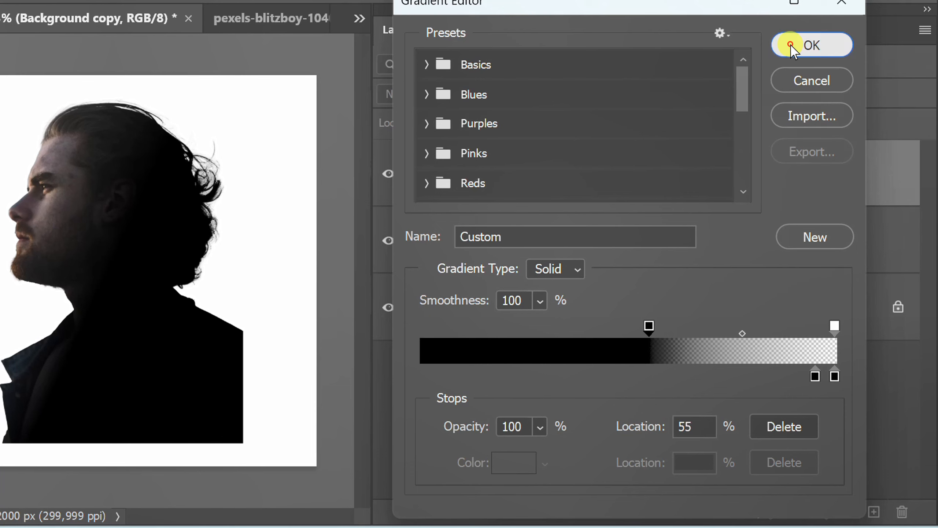
pyautogui.click(790, 45)
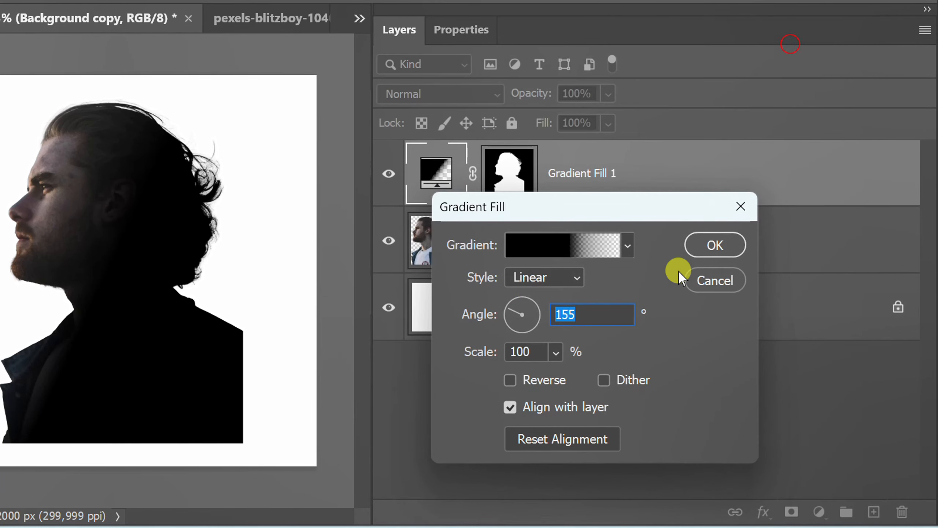
pyautogui.click(714, 242)
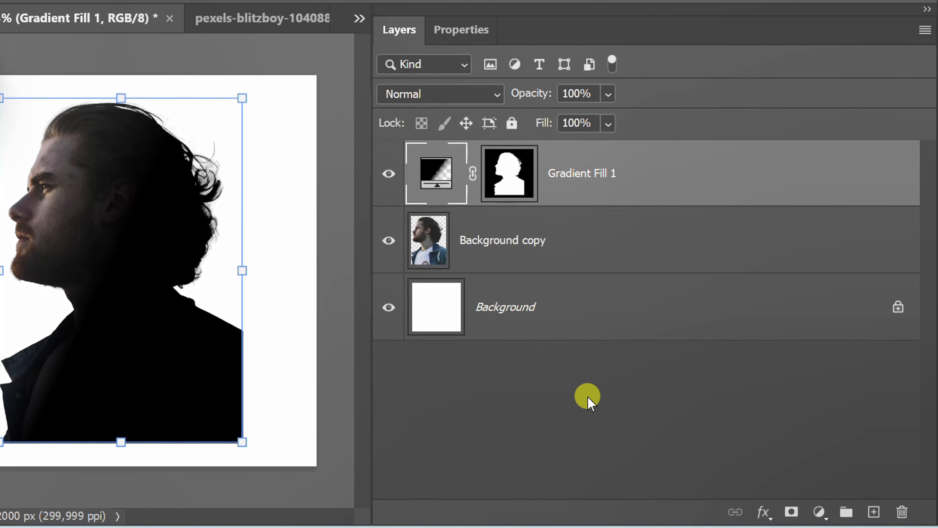
# Merge the gradient fill layer together with the cut-out portrait layer
pyautogui.keyDown('ctrl'); pyautogui.click(510, 233); pyautogui.keyUp('ctrl')
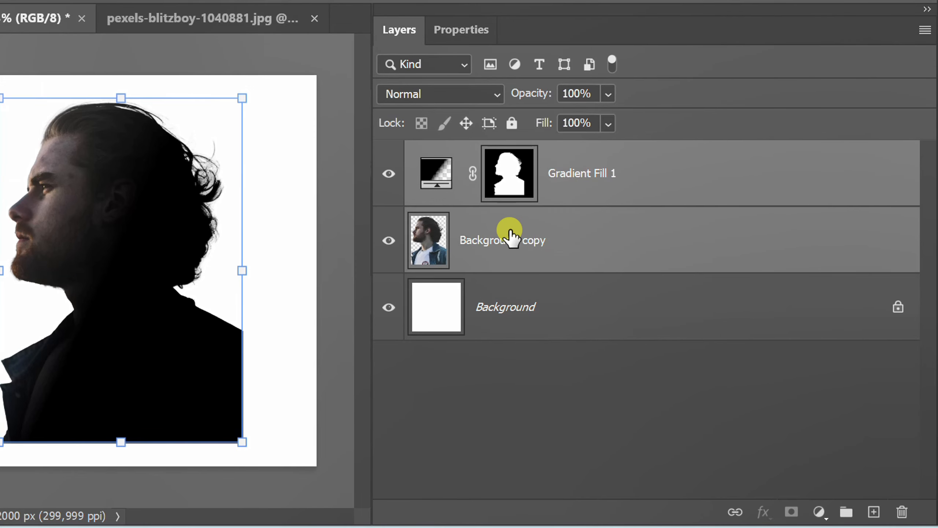
pyautogui.rightClick(510, 232)
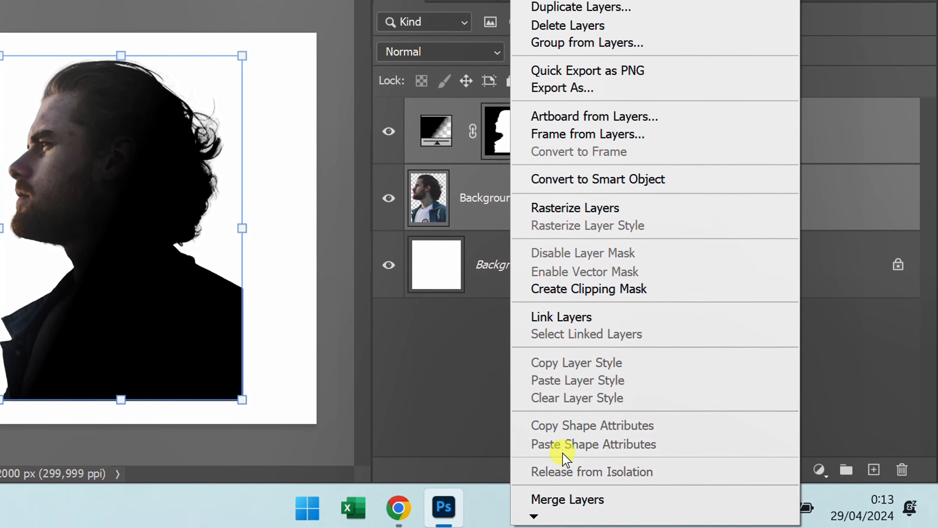
pyautogui.click(632, 495)
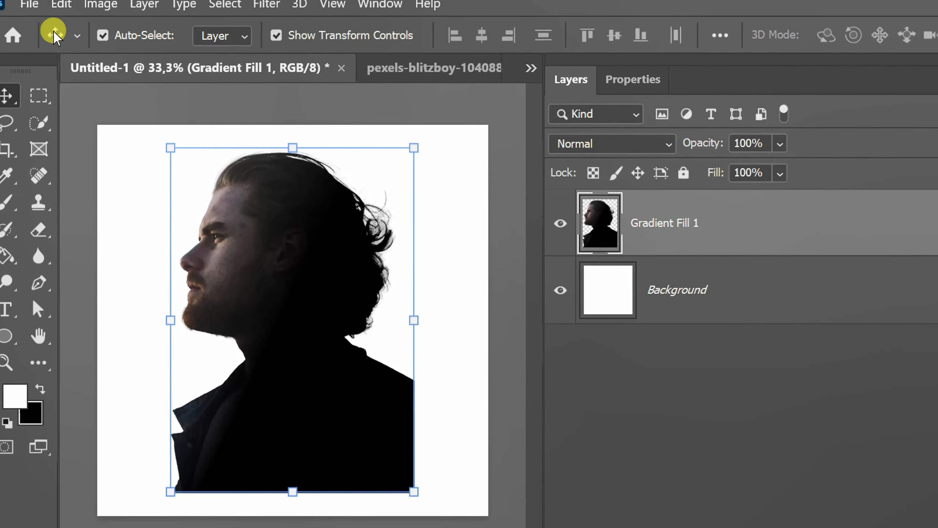
# Place the sunset-7490522 image into the document as an embedded layer
pyautogui.click(43, 7)
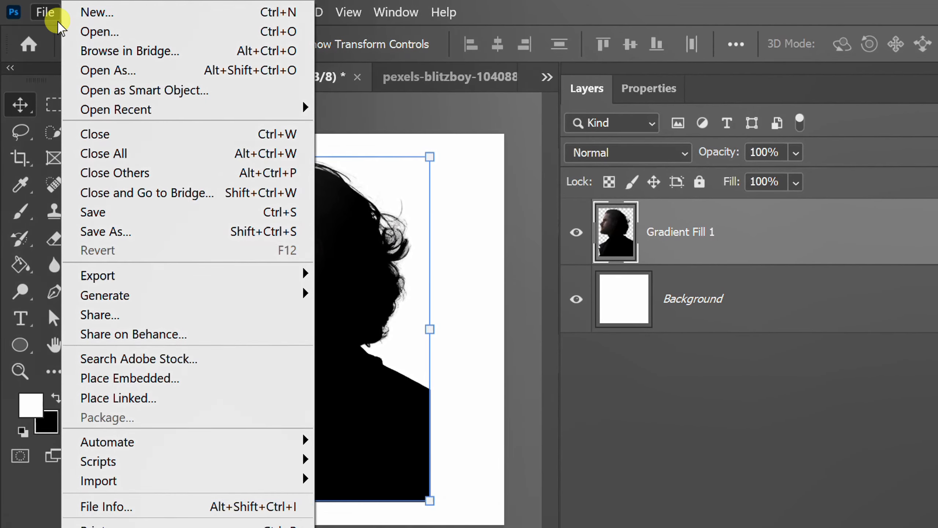
pyautogui.click(196, 377)
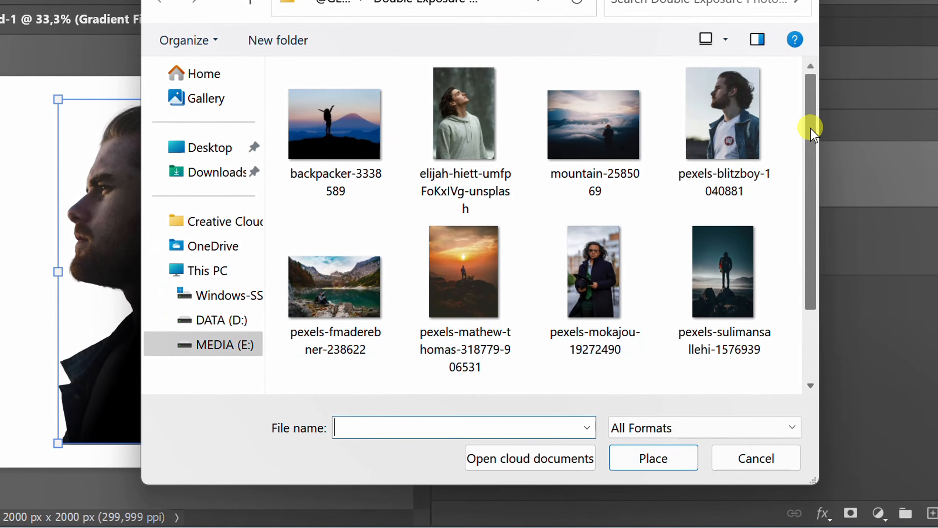
pyautogui.moveTo(812, 131); pyautogui.dragTo(819, 272)
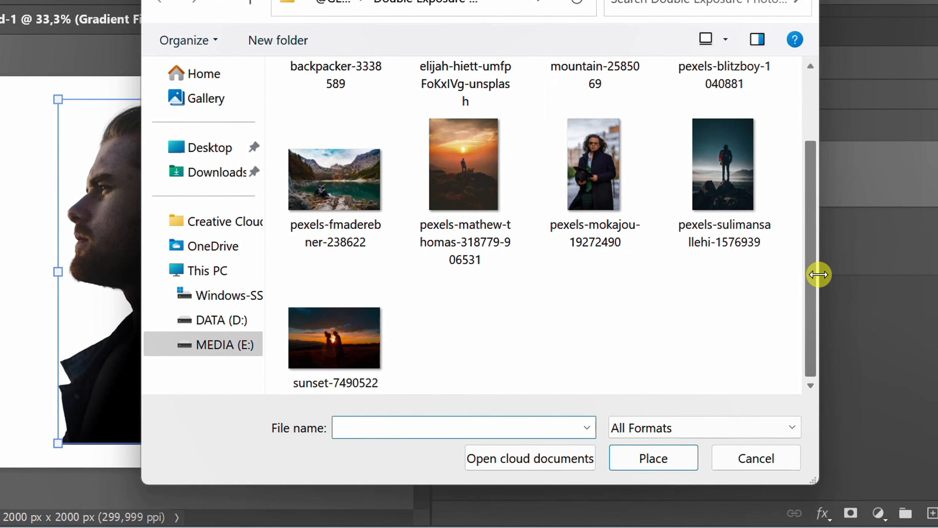
pyautogui.click(350, 342)
pyautogui.click(645, 460)
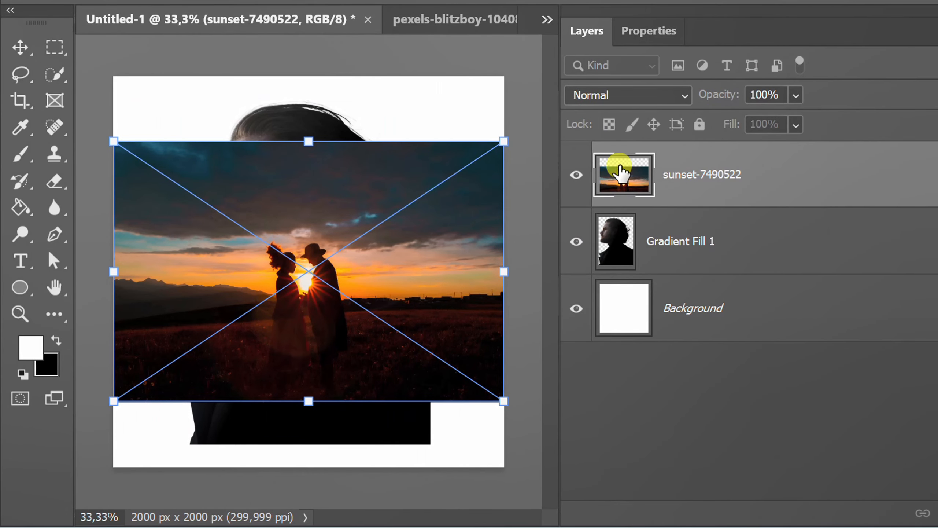
# Set the sunset layer's blend mode to Lighten and move the image upward inside the head
pyautogui.click(649, 92)
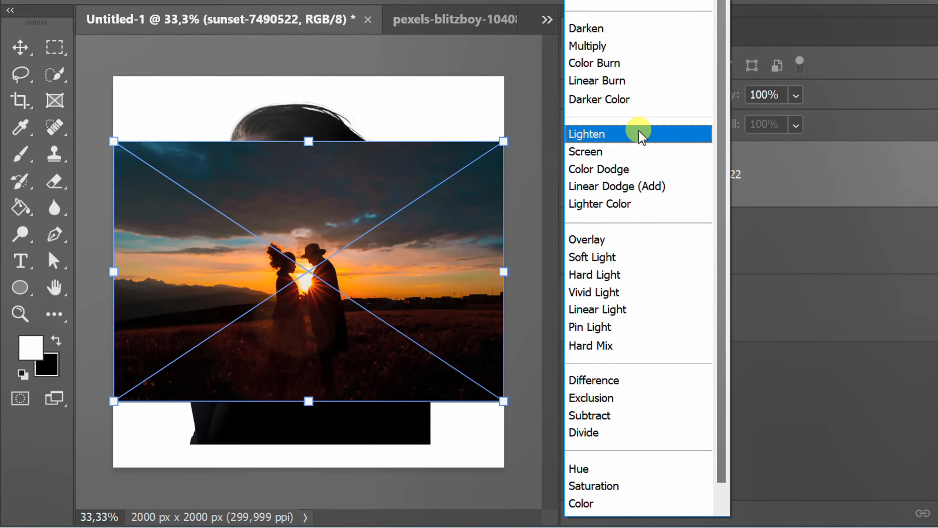
pyautogui.click(642, 135)
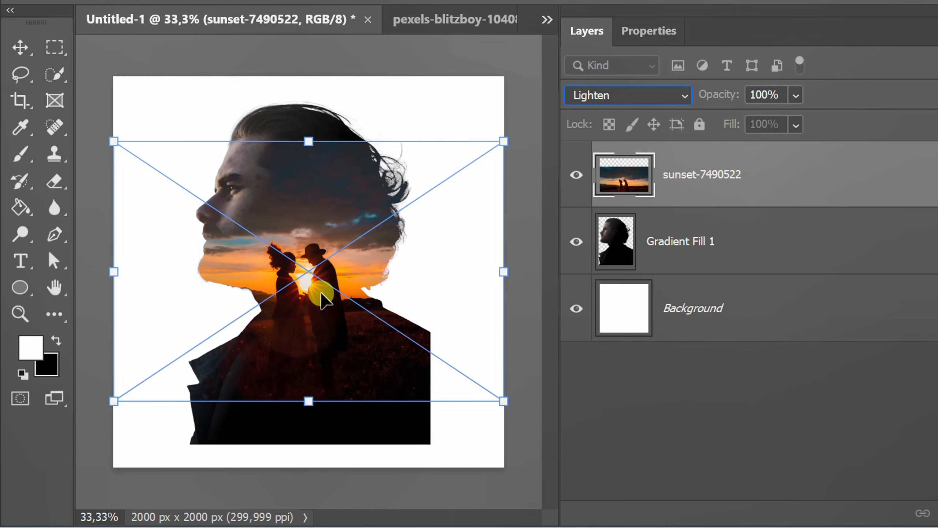
pyautogui.moveTo(321, 295); pyautogui.dragTo(287, 203)
pyautogui.moveTo(308, 320); pyautogui.dragTo(295, 186)
pyautogui.moveTo(309, 376)
pyautogui.mouseDown()
pyautogui.moveTo(310, 366)
pyautogui.moveTo(309, 380)
pyautogui.mouseUp()
pyautogui.moveTo(304, 199); pyautogui.dragTo(303, 199)
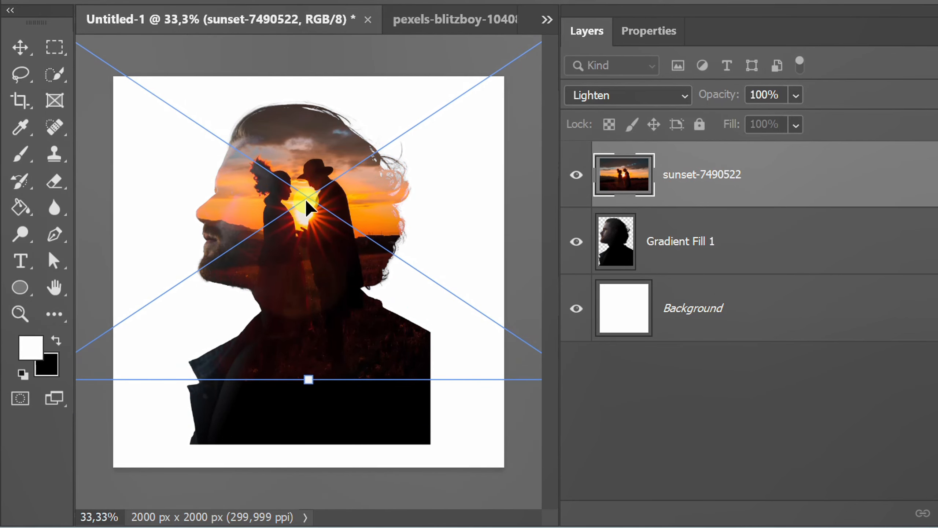
pyautogui.press('Return')
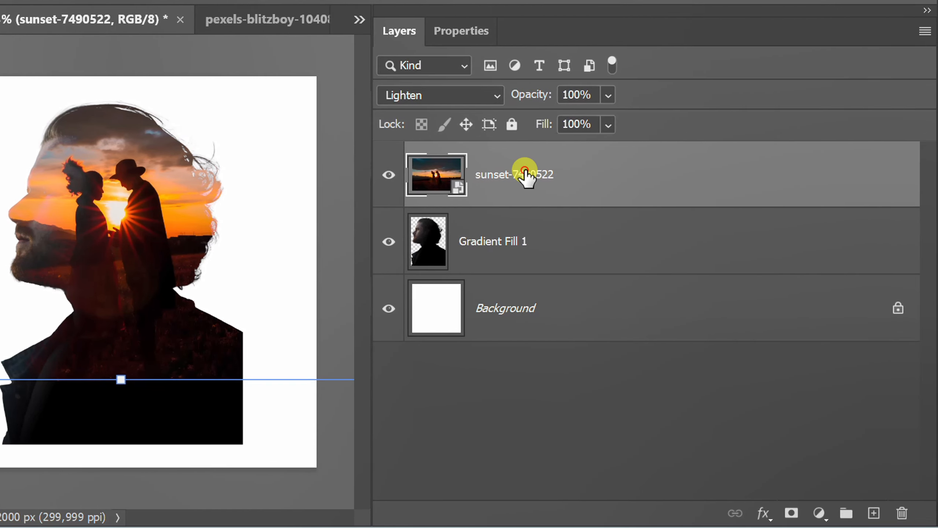
# Add a layer mask to the sunset layer and choose a soft round brush at 800 px with 0% hardness
pyautogui.click(712, 170)
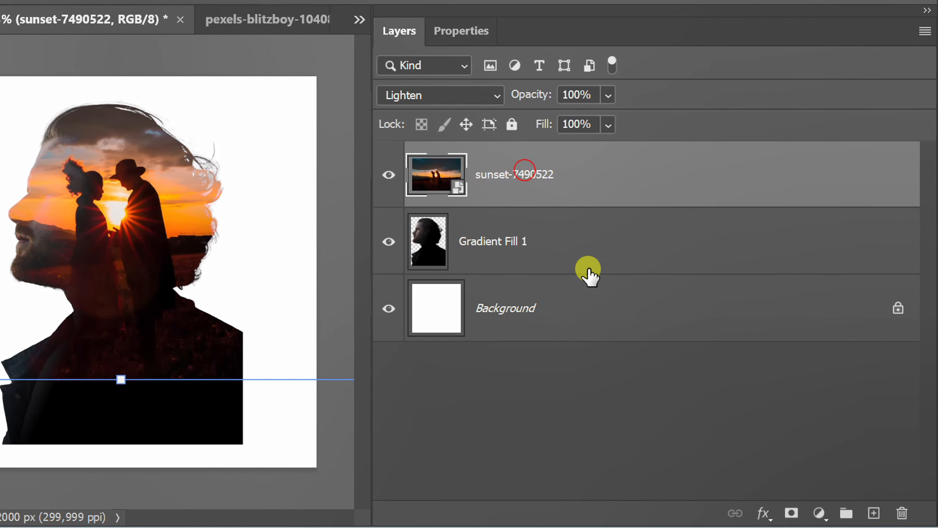
pyautogui.click(792, 513)
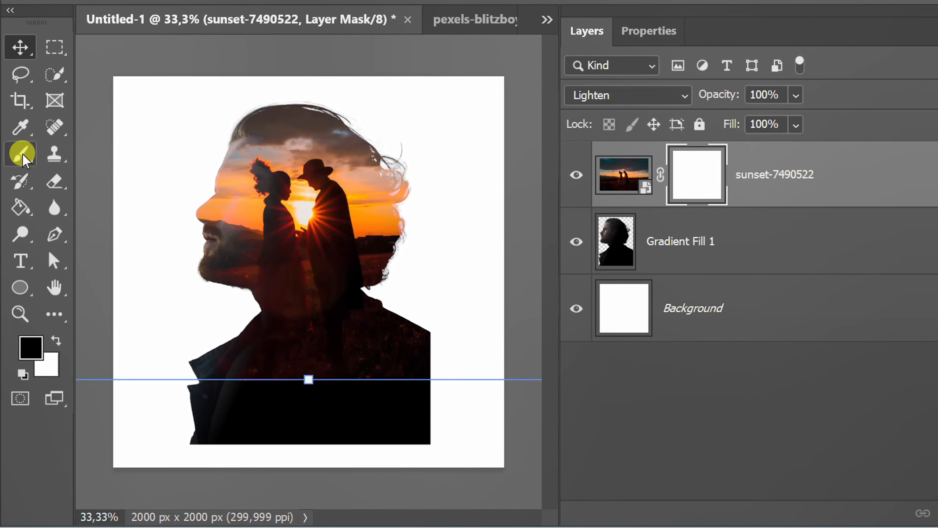
pyautogui.click(21, 153)
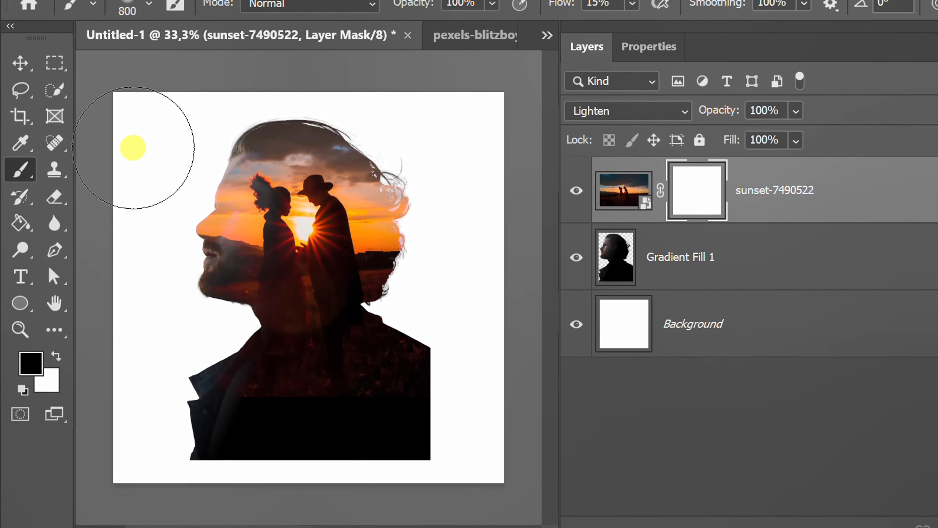
pyautogui.click(148, 21)
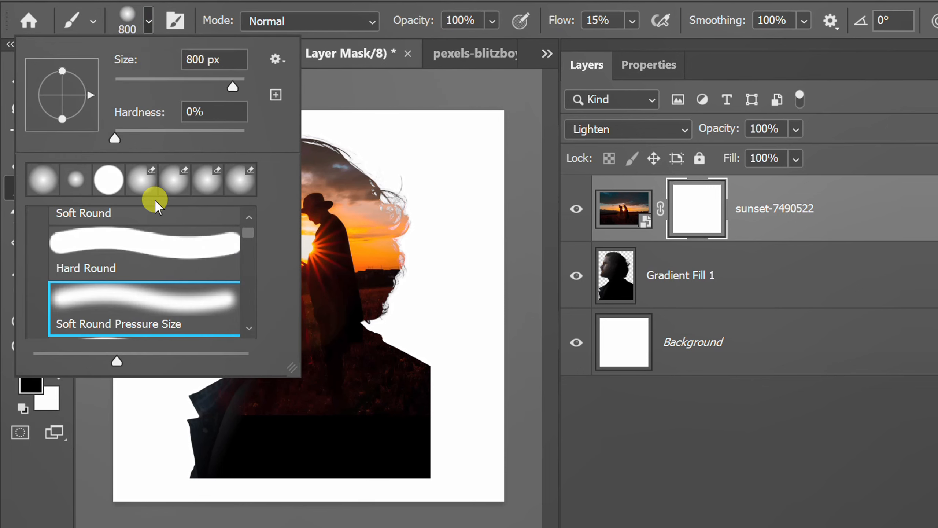
pyautogui.moveTo(116, 140)
pyautogui.mouseDown()
pyautogui.moveTo(138, 139)
pyautogui.moveTo(112, 142)
pyautogui.mouseUp()
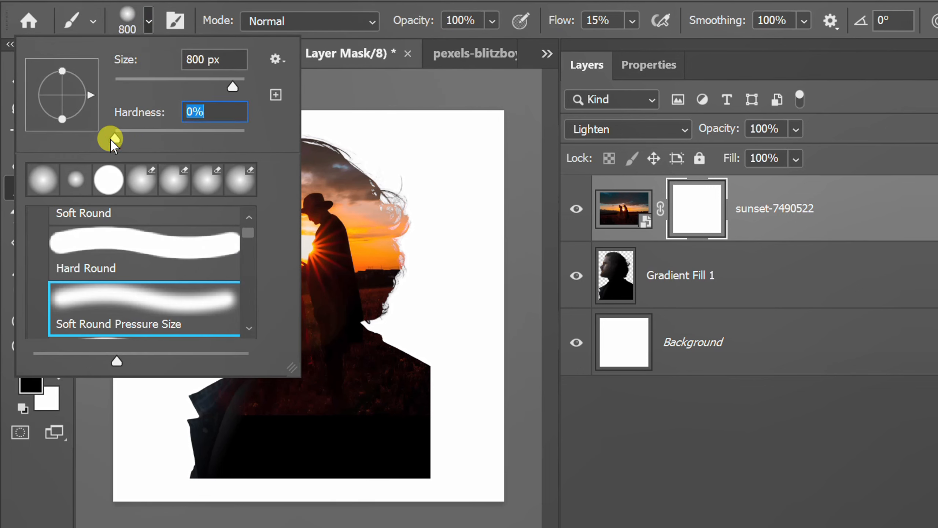
pyautogui.click(148, 19)
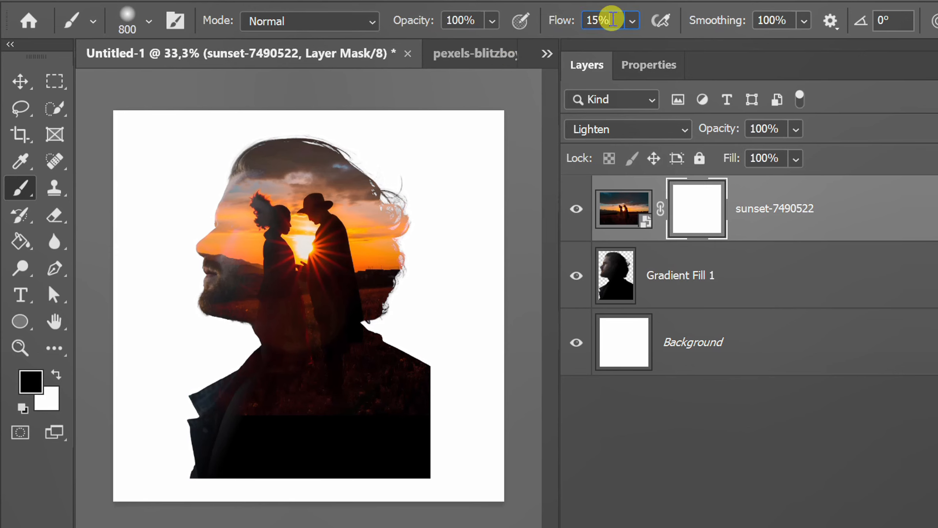
# Paint black on the mask around the face and chin to fade the sunset edges
pyautogui.moveTo(612, 19); pyautogui.dragTo(567, 19)
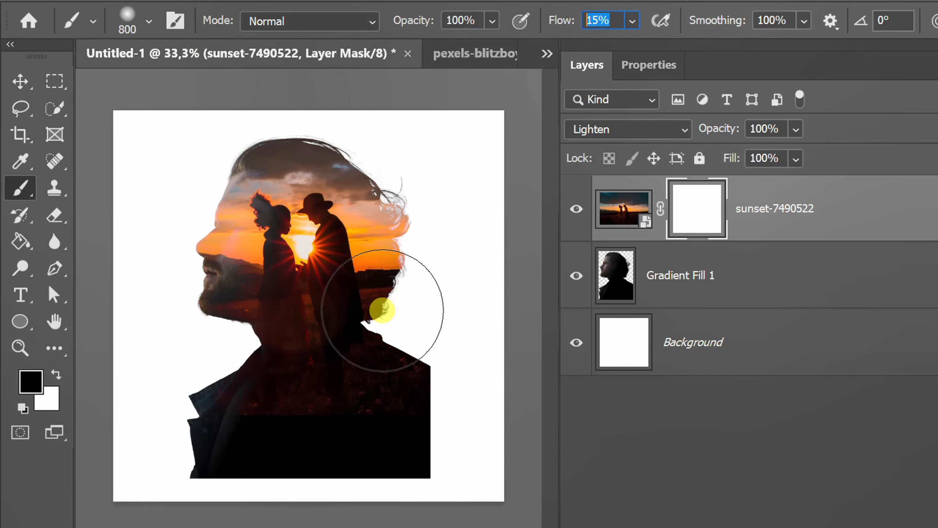
pyautogui.press(']')
pyautogui.press(']')
pyautogui.press(']')
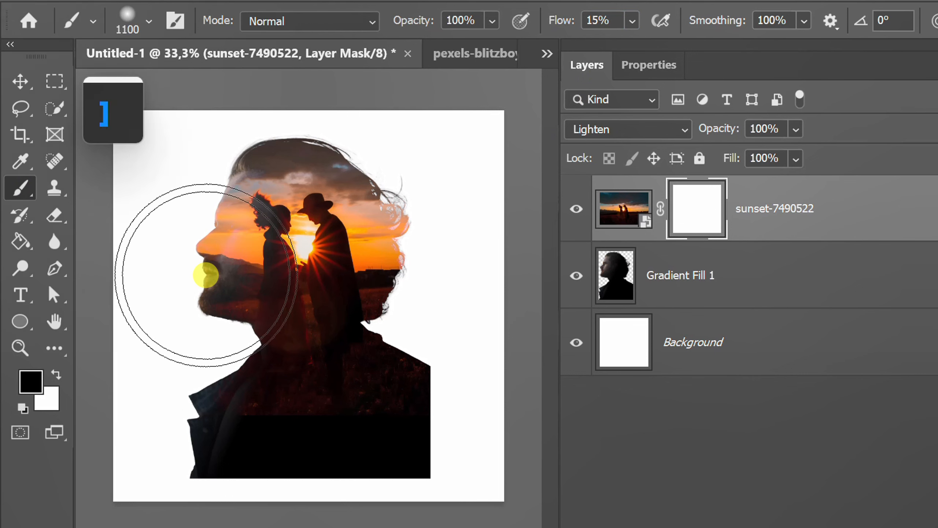
pyautogui.press('[')
pyautogui.moveTo(196, 258)
pyautogui.mouseDown()
pyautogui.moveTo(229, 230)
pyautogui.moveTo(247, 184)
pyautogui.moveTo(218, 247)
pyautogui.moveTo(226, 300)
pyautogui.moveTo(220, 215)
pyautogui.moveTo(222, 288)
pyautogui.moveTo(149, 360)
pyautogui.moveTo(202, 333)
pyautogui.mouseUp()
pyautogui.press('[')
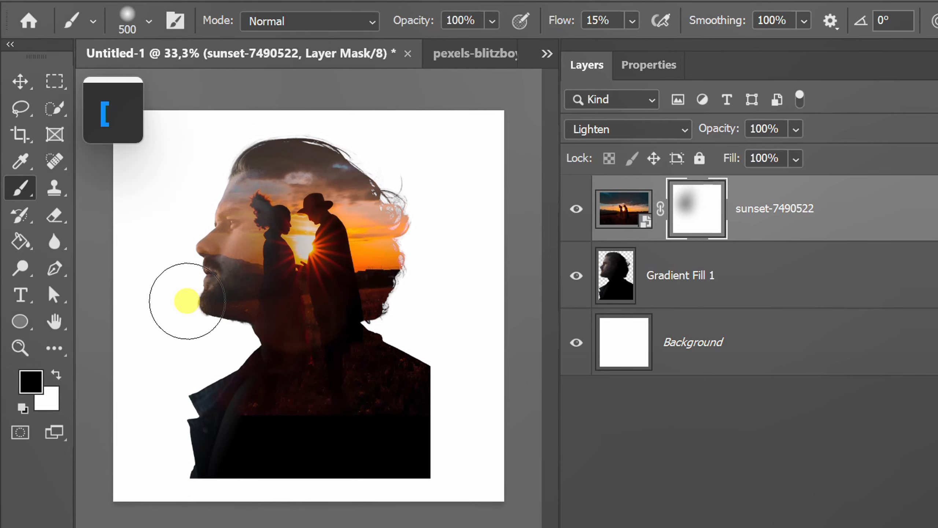
pyautogui.moveTo(189, 283)
pyautogui.mouseDown()
pyautogui.moveTo(209, 199)
pyautogui.moveTo(204, 280)
pyautogui.moveTo(236, 356)
pyautogui.mouseUp()
# Scale the sunset image to about 112% and shift it slightly upward within the head
pyautogui.press('v')
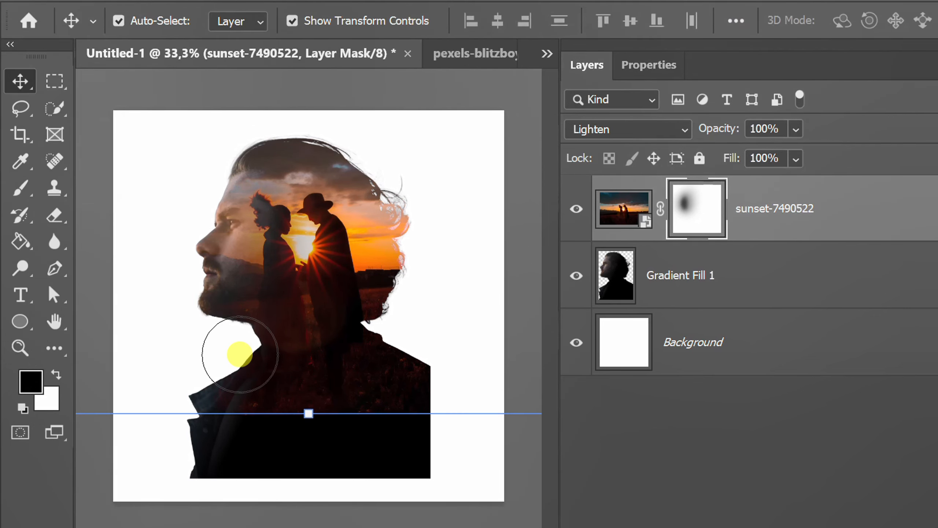
pyautogui.click(661, 430)
pyautogui.press('x')
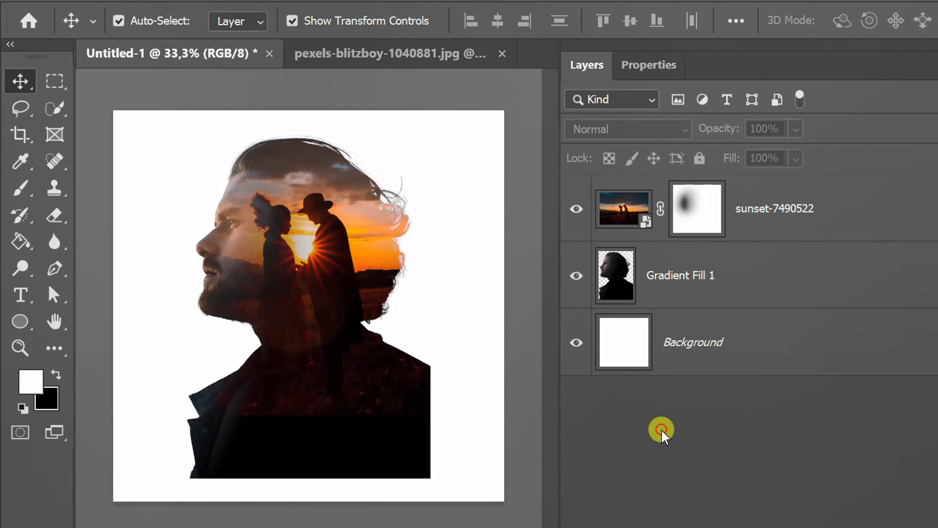
pyautogui.click(624, 208)
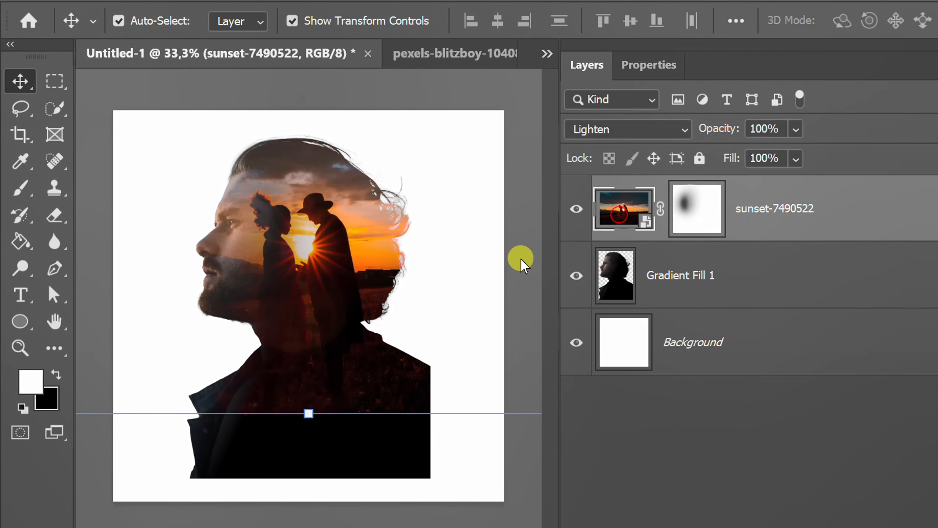
pyautogui.moveTo(308, 413); pyautogui.dragTo(310, 459)
pyautogui.moveTo(285, 285); pyautogui.dragTo(292, 258)
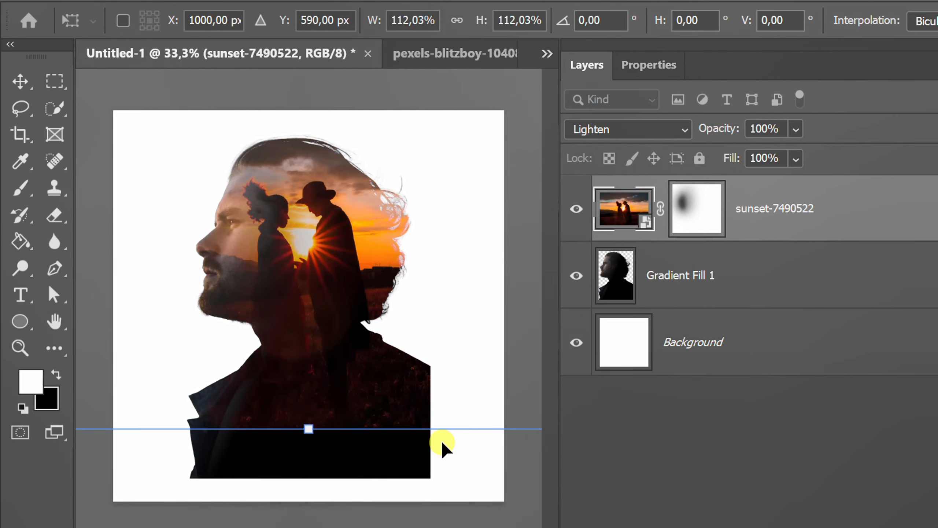
pyautogui.click(644, 476)
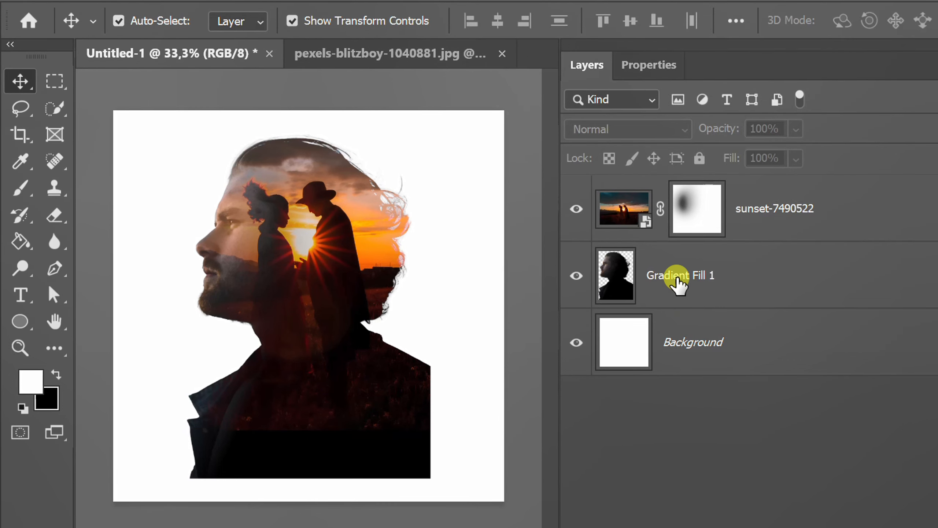
# Select the Gradient Fill 1 silhouette layer and set up the Eraser tool with 80% flow and 0% hardness
pyautogui.click(678, 281)
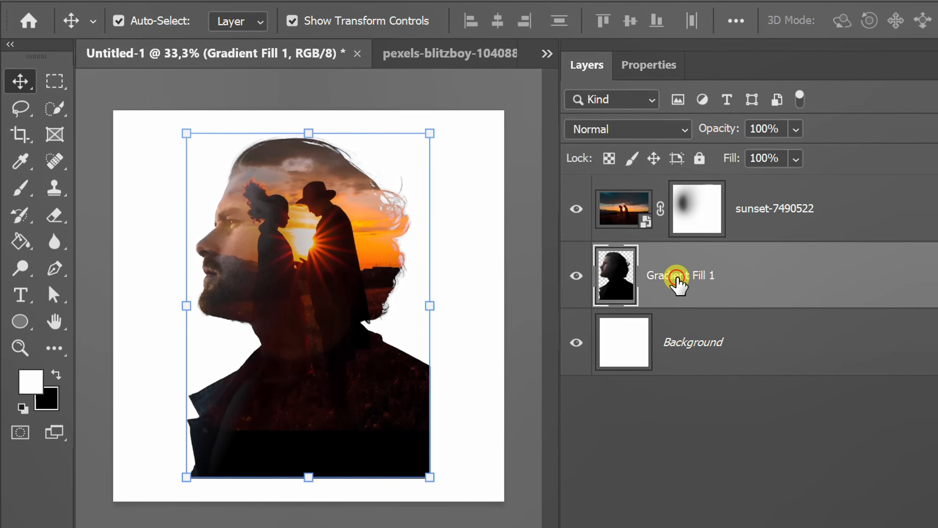
pyautogui.click(52, 213)
pyautogui.click(147, 214)
pyautogui.click(155, 263)
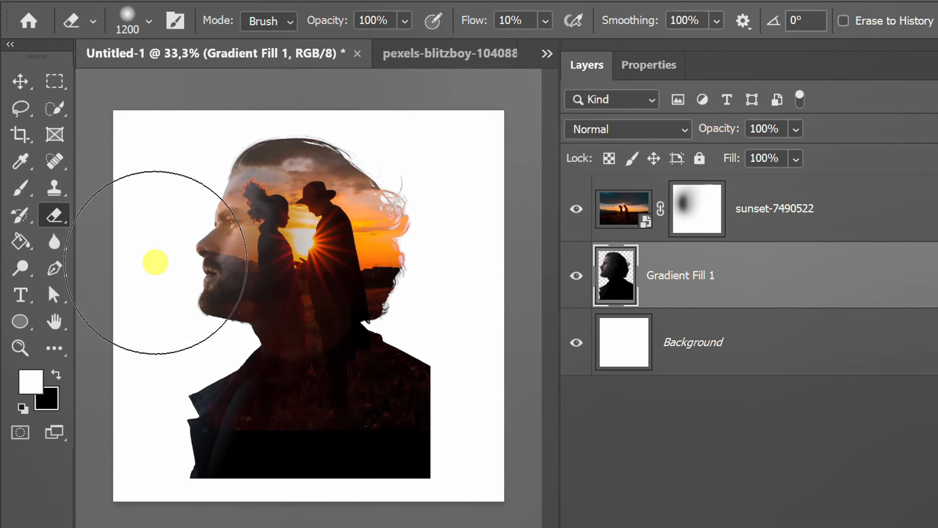
pyautogui.click(546, 20)
pyautogui.moveTo(579, 47); pyautogui.dragTo(623, 52)
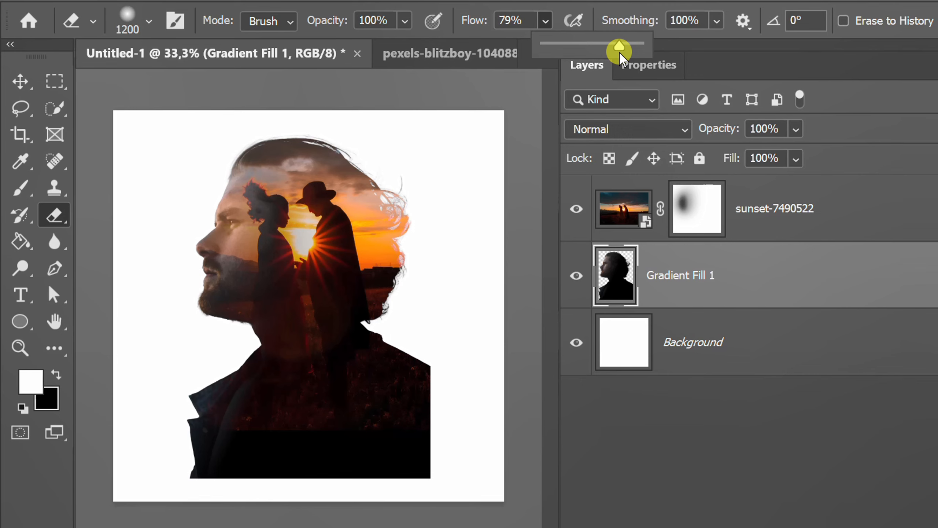
pyautogui.click(546, 19)
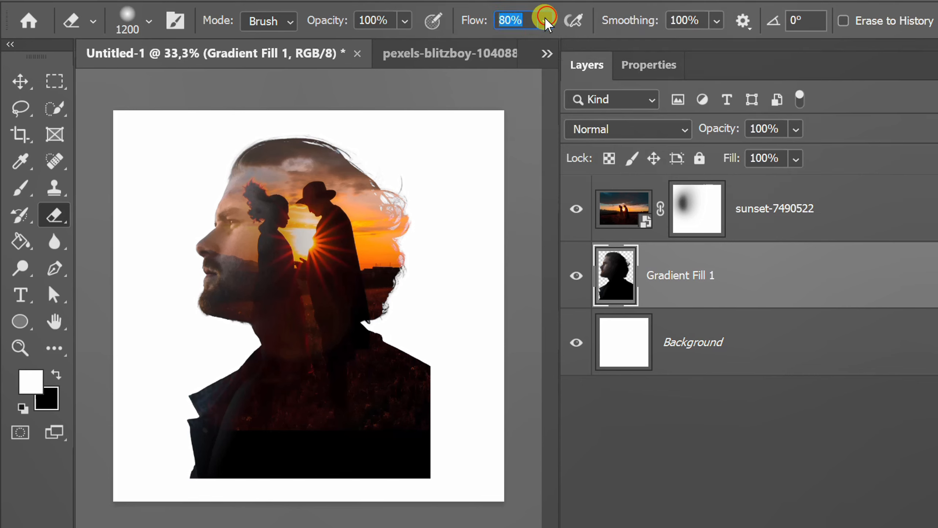
pyautogui.click(149, 21)
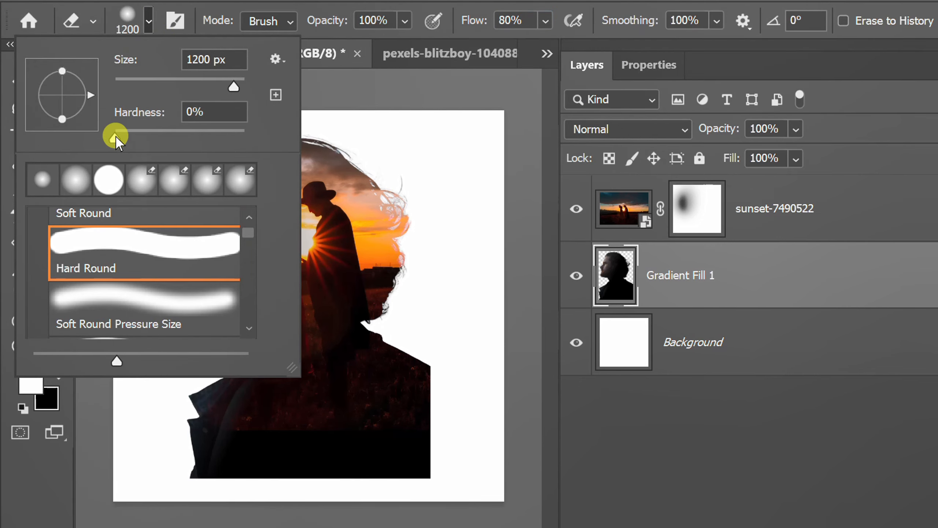
pyautogui.moveTo(114, 135)
pyautogui.mouseDown()
pyautogui.moveTo(142, 137)
pyautogui.moveTo(116, 141)
pyautogui.mouseUp()
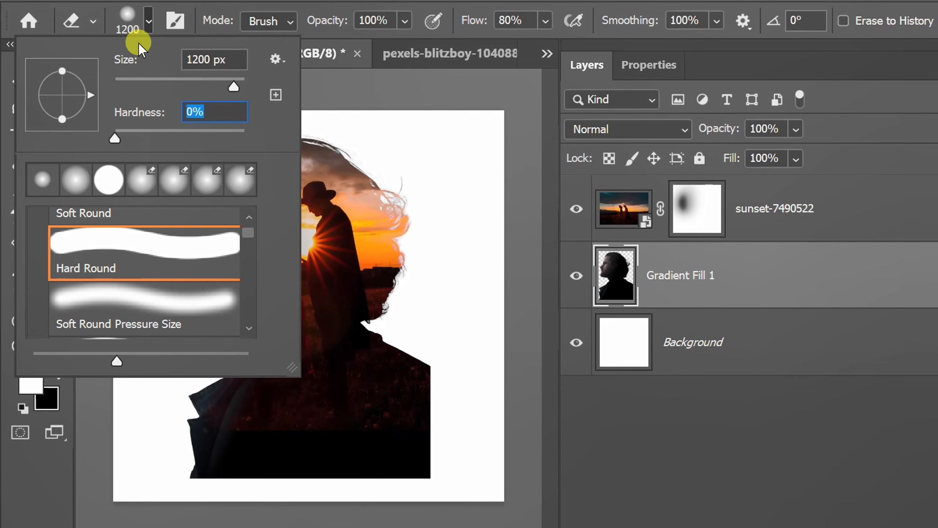
pyautogui.click(148, 19)
# Erase along the bottom of the silhouette to fade out the shoulders into the white background
pyautogui.moveTo(189, 443)
pyautogui.mouseDown()
pyautogui.moveTo(481, 458)
pyautogui.moveTo(467, 437)
pyautogui.moveTo(476, 436)
pyautogui.moveTo(465, 446)
pyautogui.moveTo(157, 455)
pyautogui.moveTo(116, 444)
pyautogui.moveTo(485, 458)
pyautogui.mouseUp()
pyautogui.scroll(1, 247, 456)
# Shrink the eraser to about 1000 px, lower its flow to 5%, and lightly erase in front of the face
pyautogui.press('[')
pyautogui.press('[')
pyautogui.press('[')
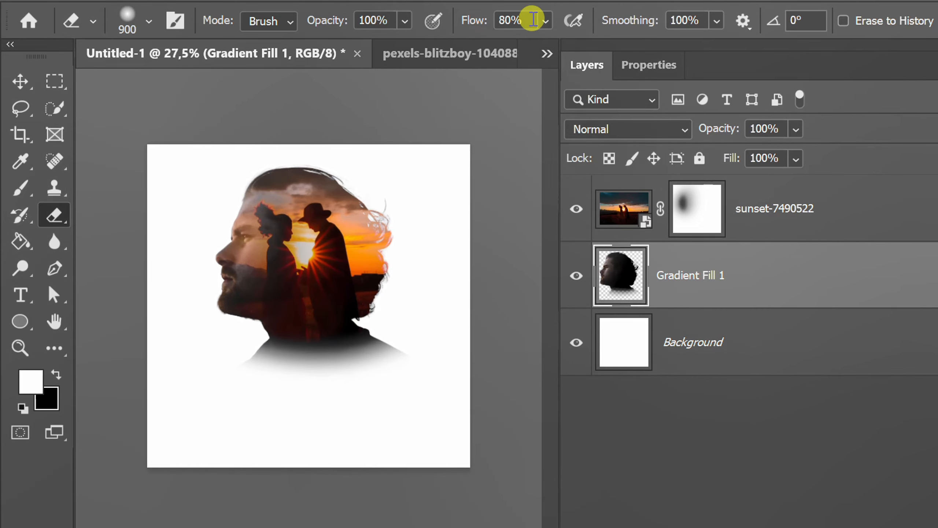
pyautogui.write('5')
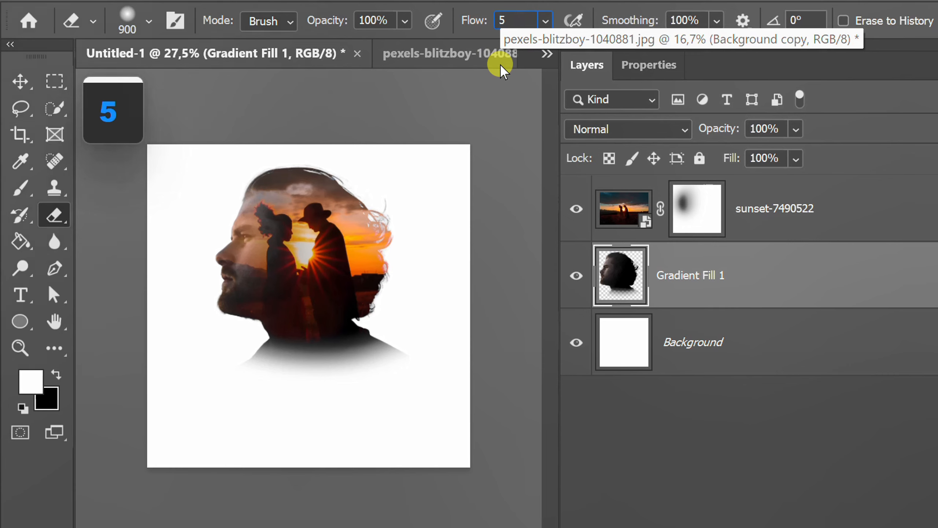
pyautogui.press('Return')
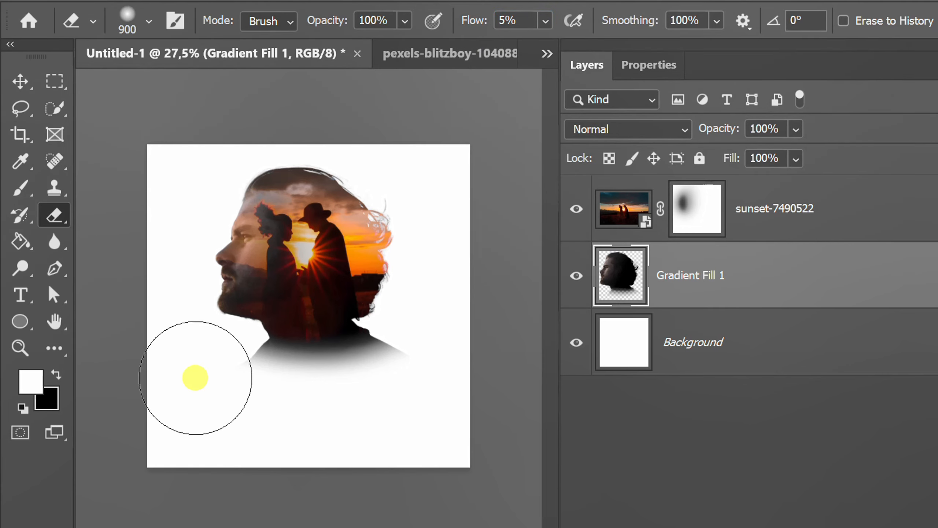
pyautogui.press(']')
pyautogui.moveTo(195, 377)
pyautogui.mouseDown()
pyautogui.moveTo(207, 377)
pyautogui.moveTo(203, 369)
pyautogui.moveTo(379, 366)
pyautogui.moveTo(362, 360)
pyautogui.moveTo(377, 357)
pyautogui.moveTo(341, 360)
pyautogui.moveTo(373, 348)
pyautogui.moveTo(319, 367)
pyautogui.moveTo(283, 361)
pyautogui.moveTo(328, 362)
pyautogui.moveTo(237, 352)
pyautogui.moveTo(362, 372)
pyautogui.moveTo(397, 346)
pyautogui.moveTo(191, 428)
pyautogui.moveTo(324, 457)
pyautogui.moveTo(169, 239)
pyautogui.mouseUp()
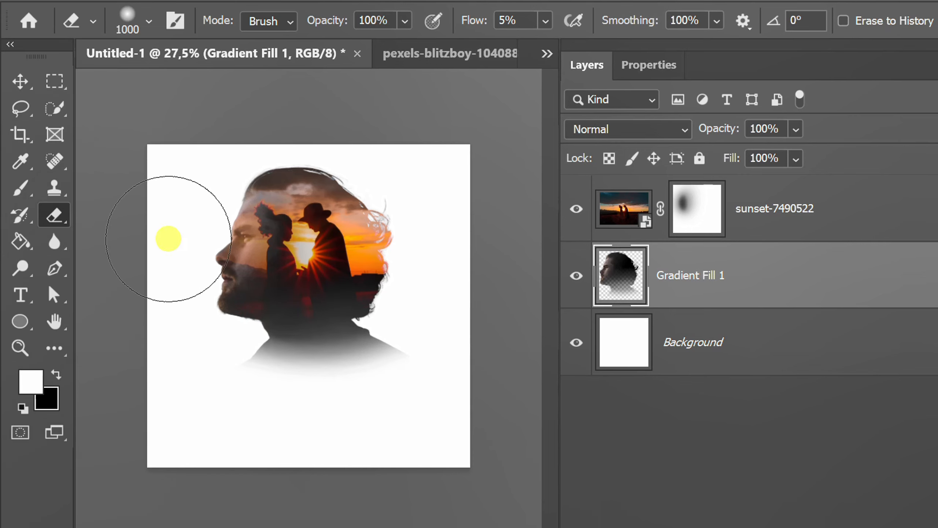
# Link the sunset layer and the Gradient Fill 1 layer together
pyautogui.click(15, 78)
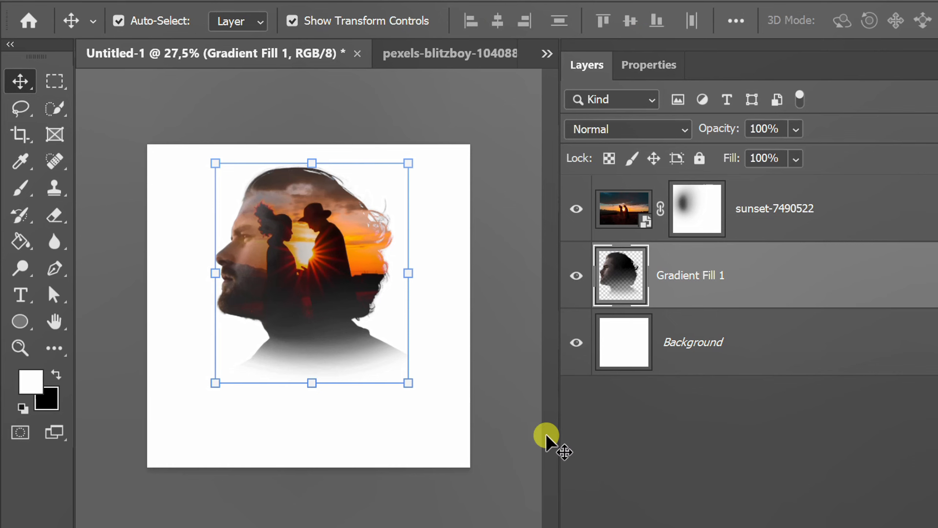
pyautogui.click(593, 444)
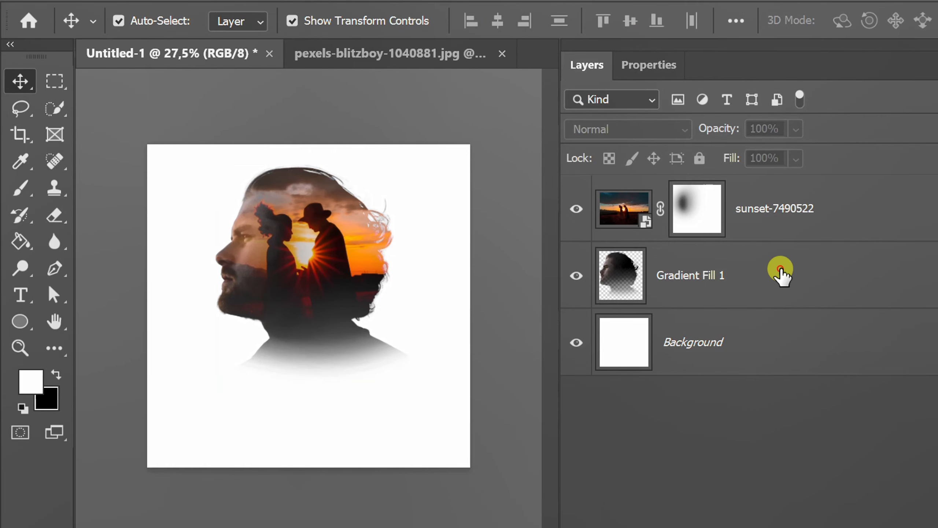
pyautogui.click(781, 274)
pyautogui.click(803, 209)
pyautogui.rightClick(803, 212)
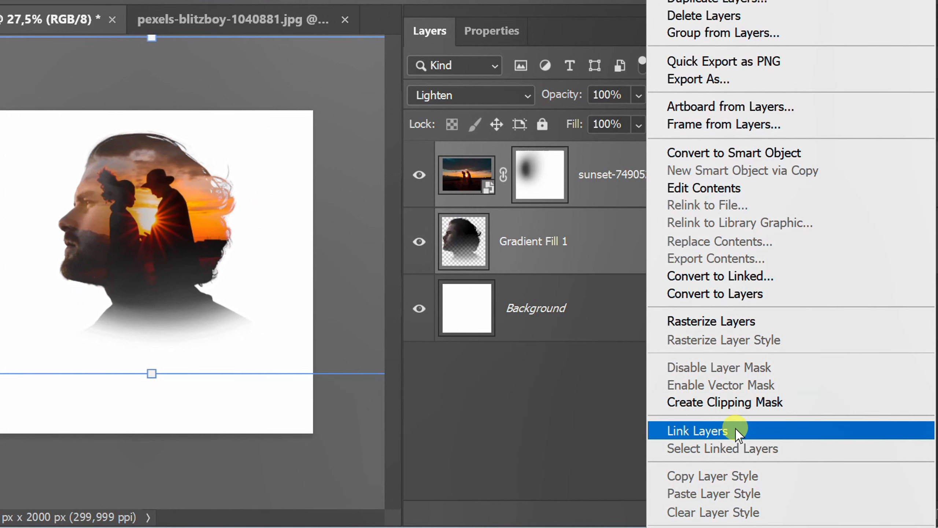
pyautogui.click(736, 430)
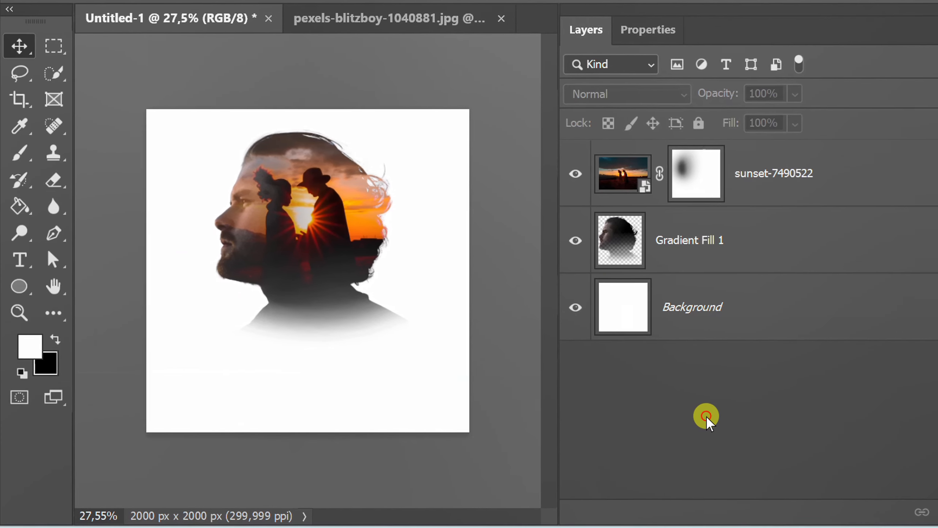
# Move the linked layers down about 212 px and stretch them slightly taller with Free Transform
pyautogui.moveTo(301, 242); pyautogui.dragTo(295, 264)
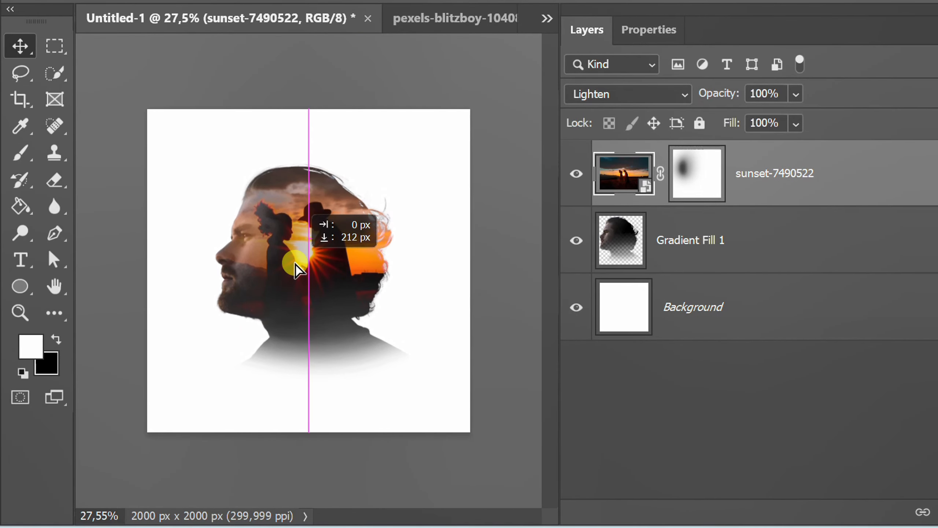
pyautogui.hotkey('ctrl', 't')
pyautogui.hotkey('ctrl', '0')
pyautogui.moveTo(306, 373); pyautogui.dragTo(308, 399)
pyautogui.press('Return')
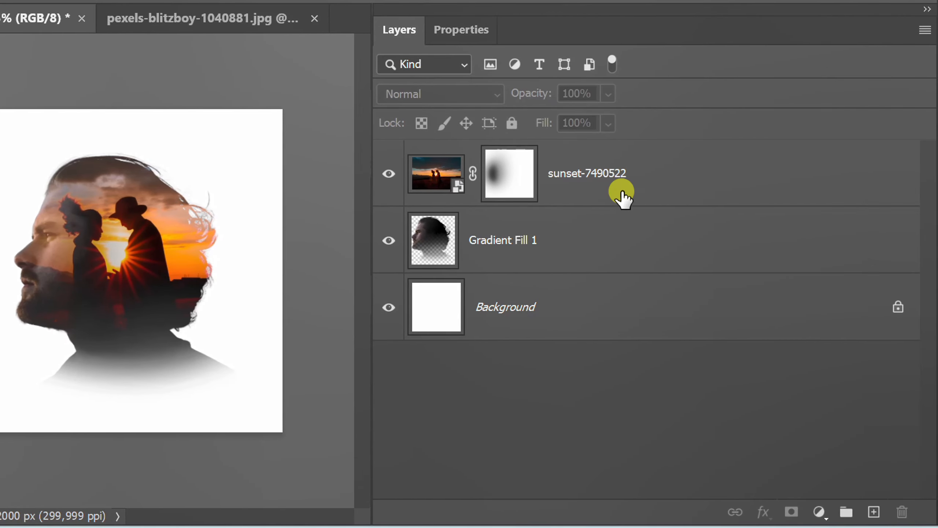
# Add a Brightness/Contrast adjustment layer above the sunset layer with contrast set to 60
pyautogui.click(785, 192)
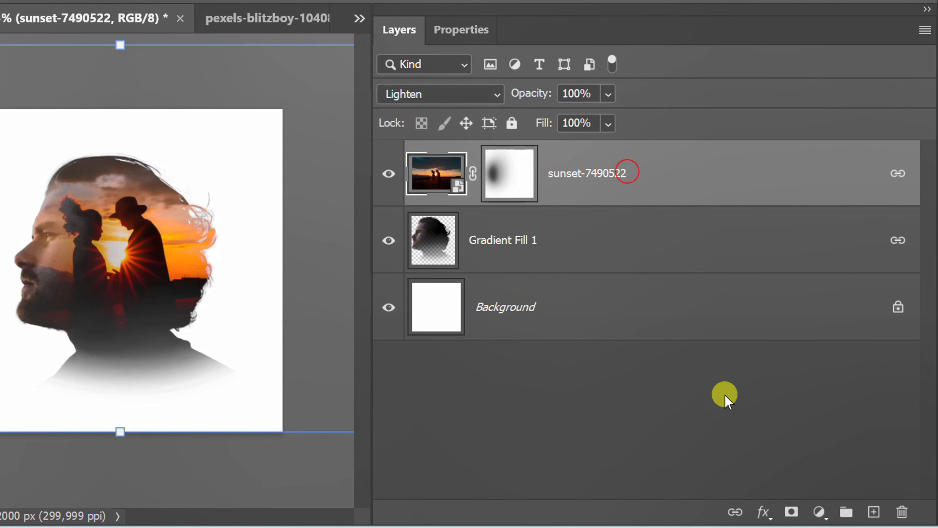
pyautogui.click(819, 511)
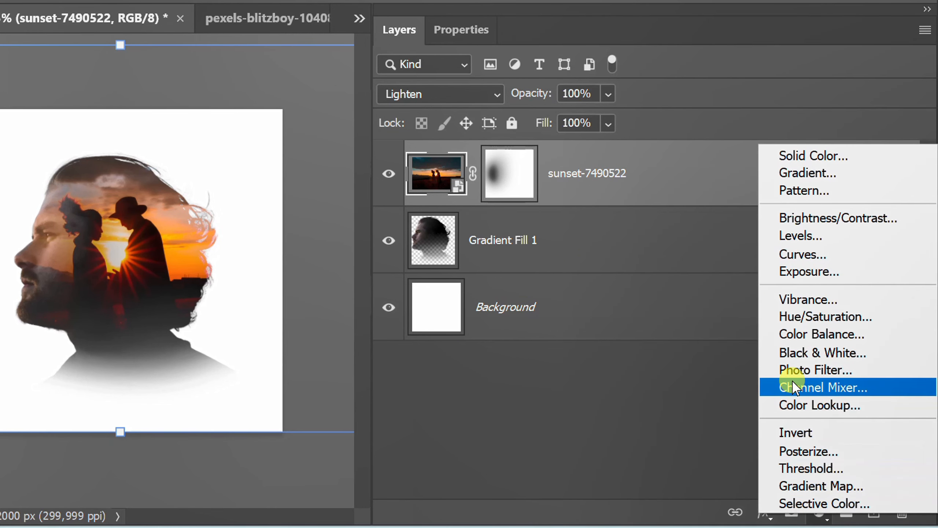
pyautogui.click(861, 219)
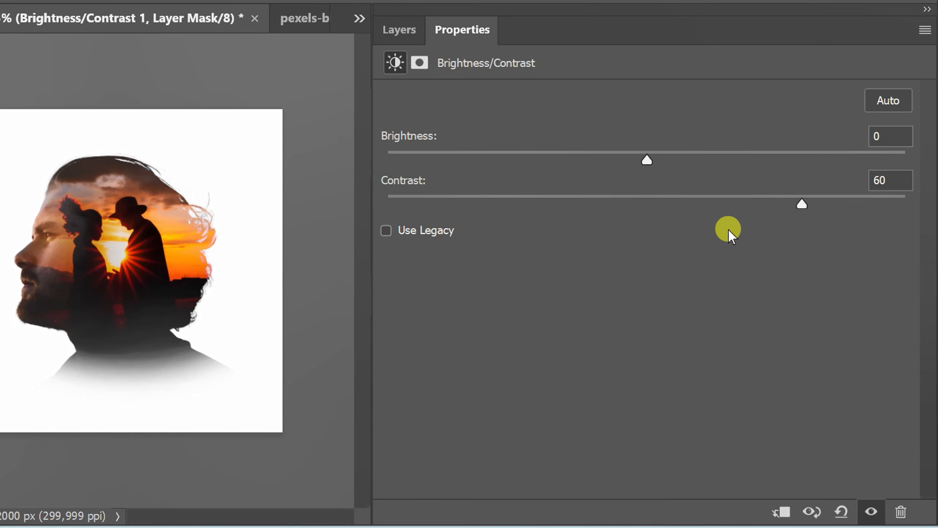
pyautogui.click(399, 29)
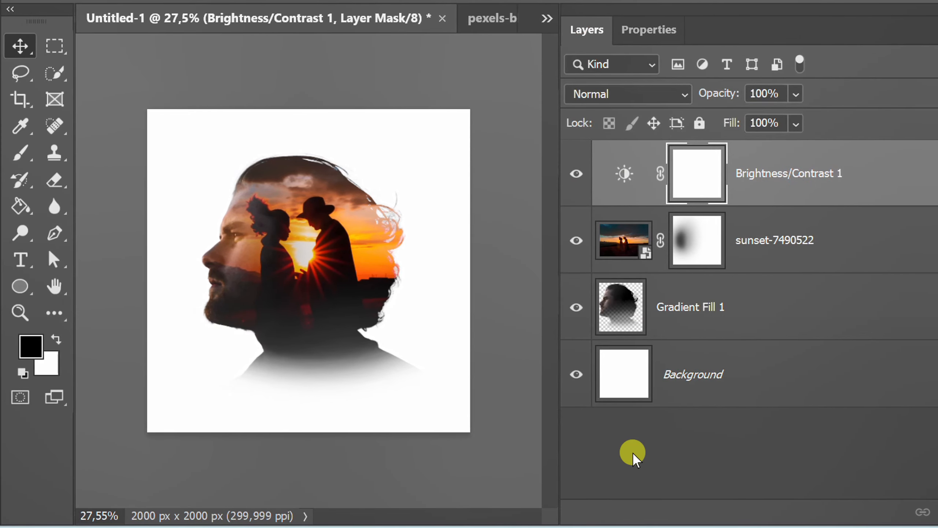
pyautogui.click(632, 452)
pyautogui.hotkey('ctrl', '0')
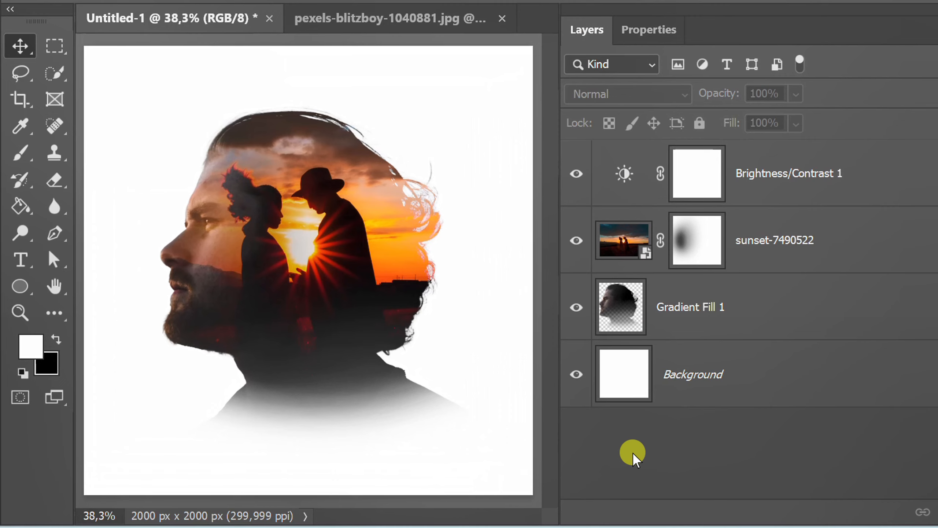